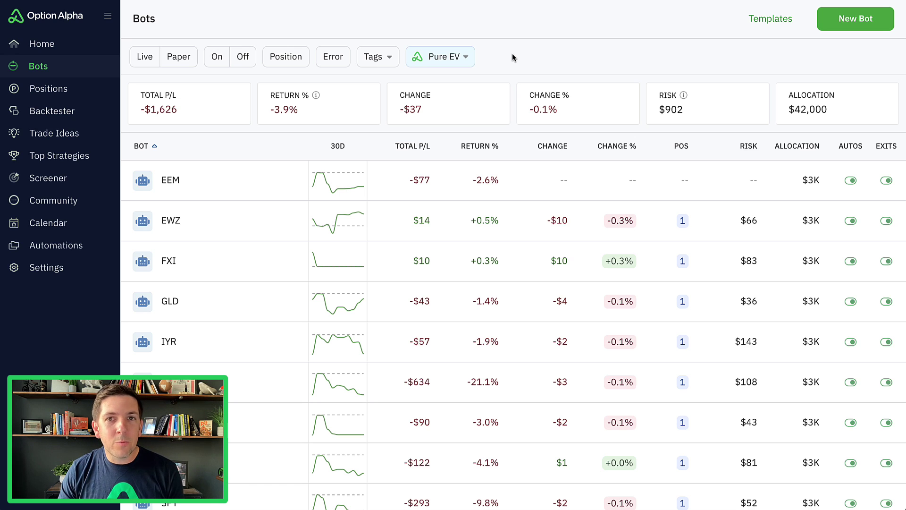
pyautogui.click(467, 59)
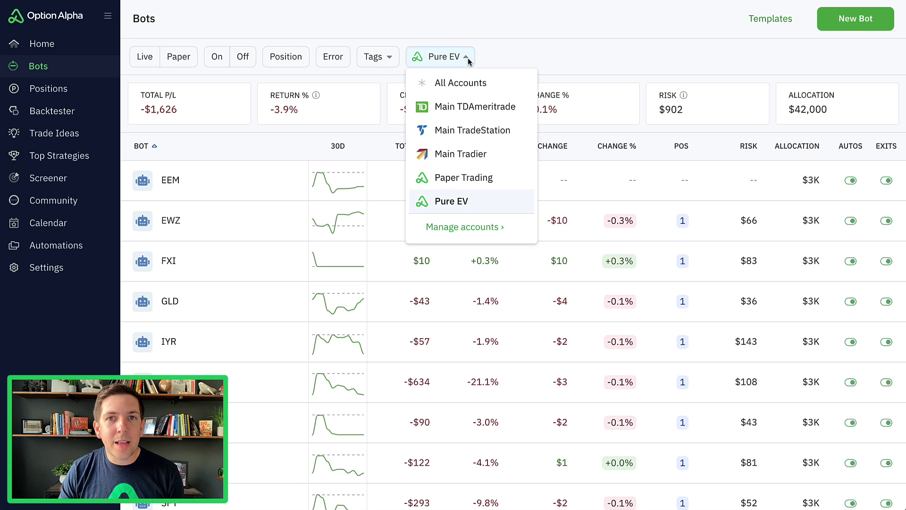
pyautogui.click(461, 228)
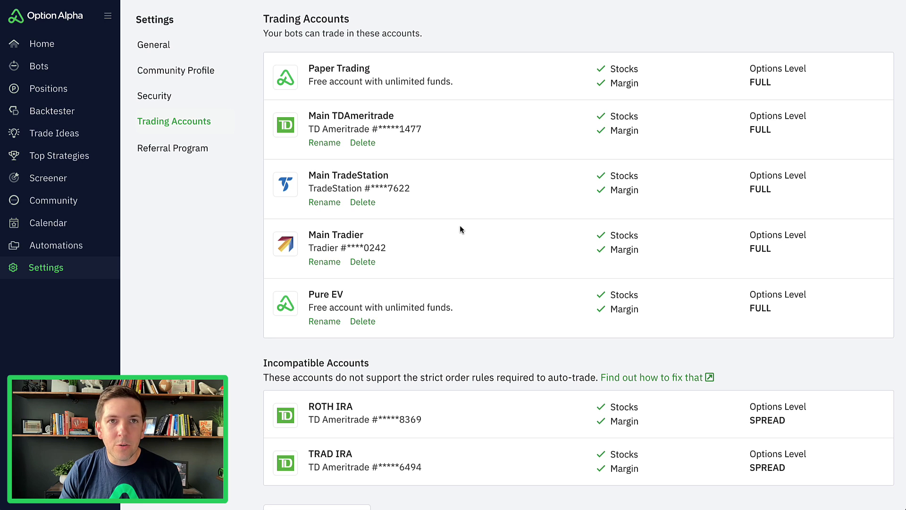
pyautogui.scroll(-7, 460, 229)
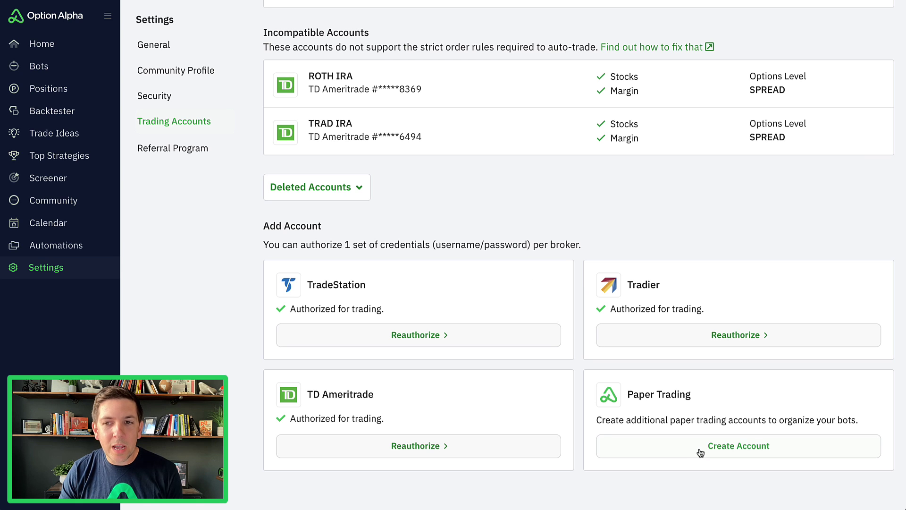
pyautogui.click(701, 452)
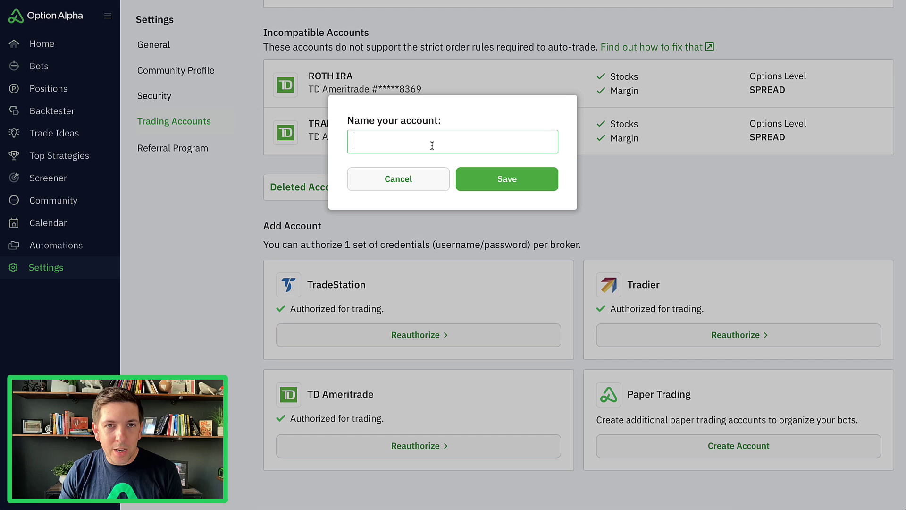
pyautogui.click(422, 180)
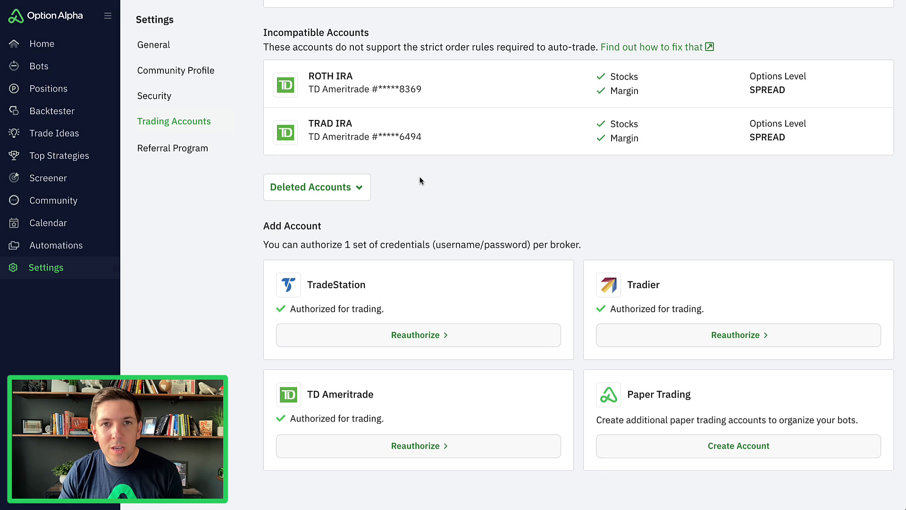
pyautogui.scroll(7, 422, 180)
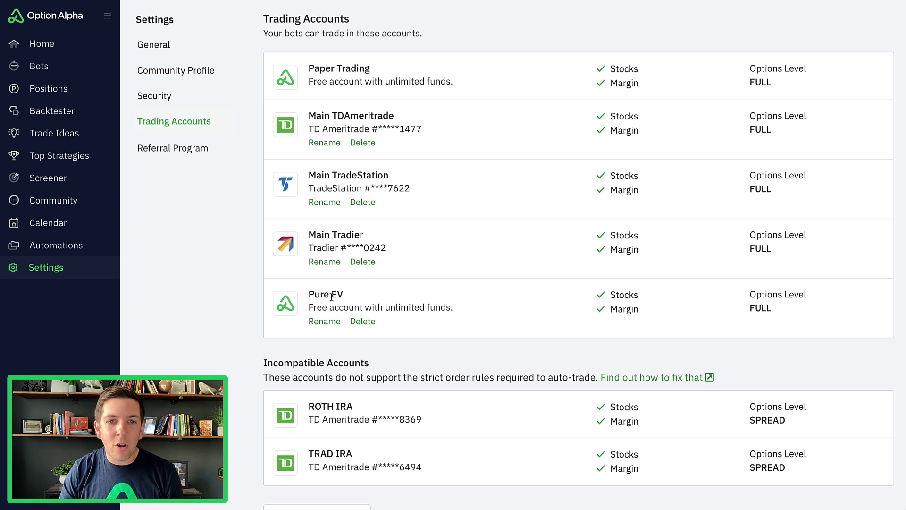
# - Return to the Bots list filtered to the Pure EV account
pyautogui.click(94, 72)
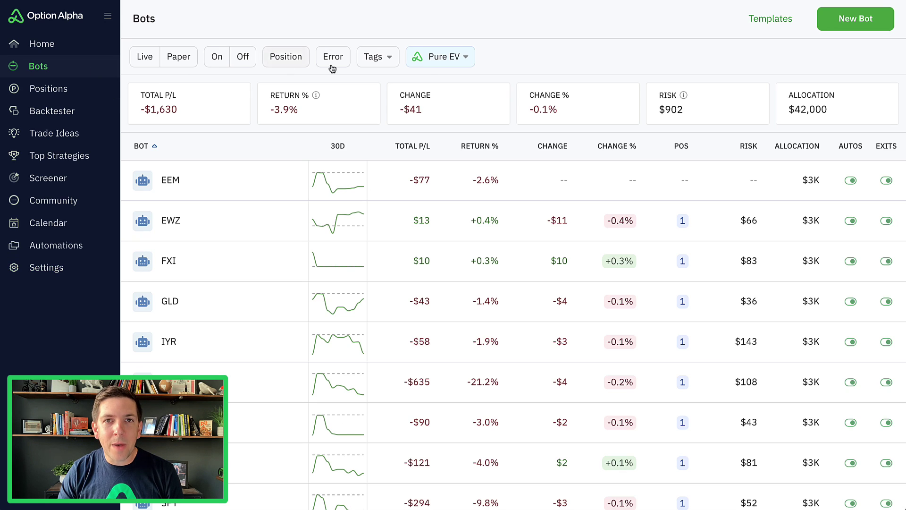
pyautogui.click(462, 57)
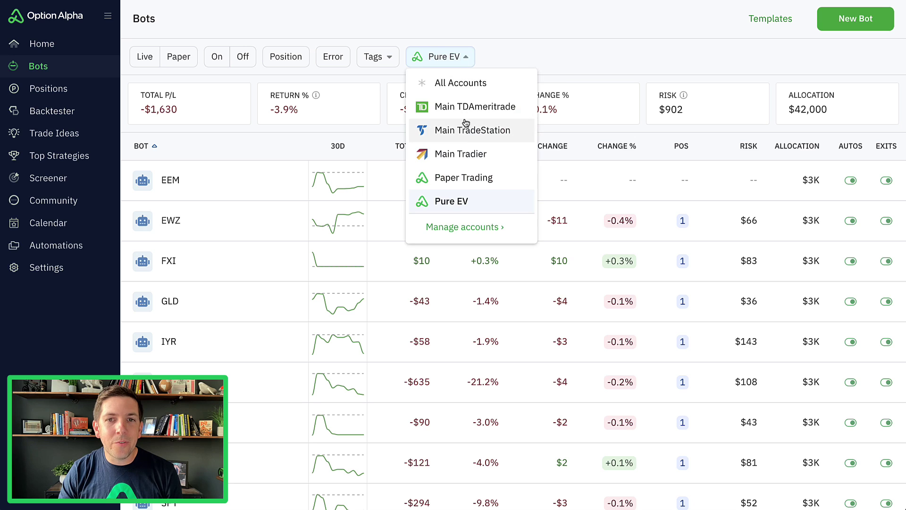
pyautogui.click(465, 207)
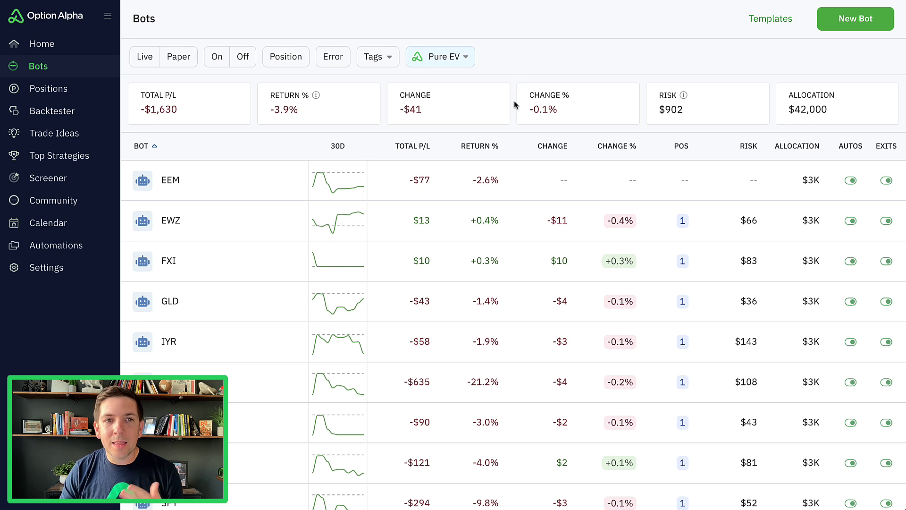
# - Scroll through the Pure EV bots table and back to the top
pyautogui.scroll(-3, 515, 105)
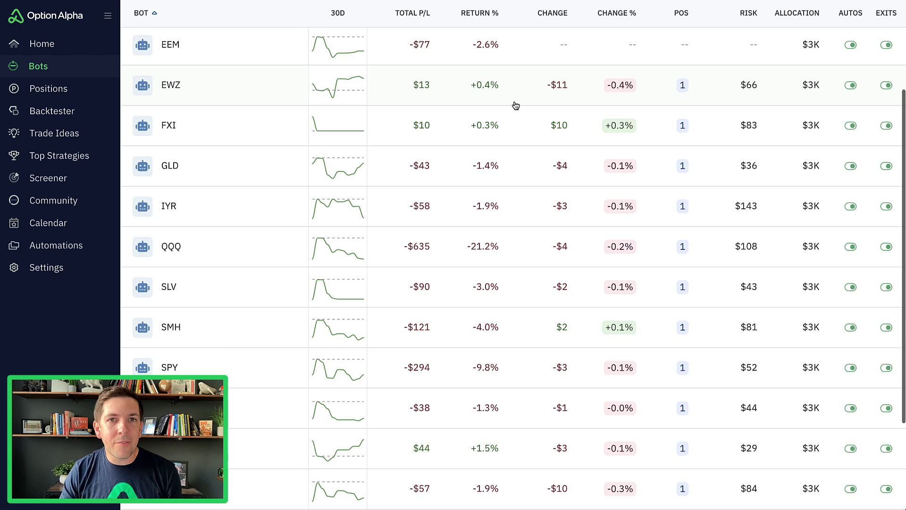
pyautogui.scroll(-3, 515, 106)
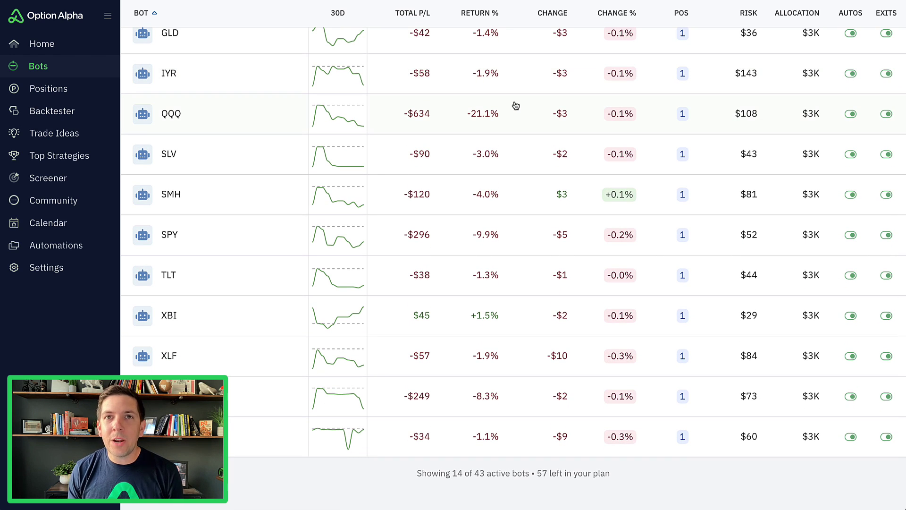
pyautogui.scroll(5, 515, 106)
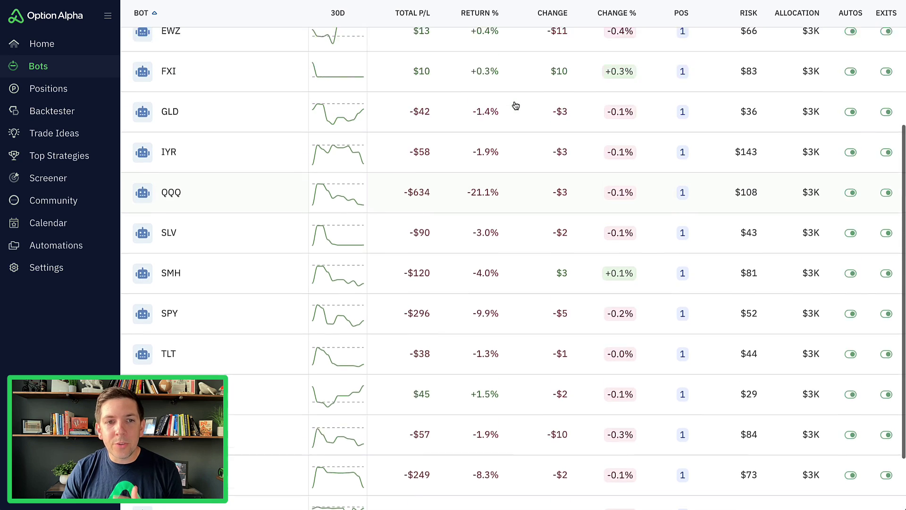
pyautogui.scroll(-2, 515, 105)
pyautogui.scroll(-1, 515, 105)
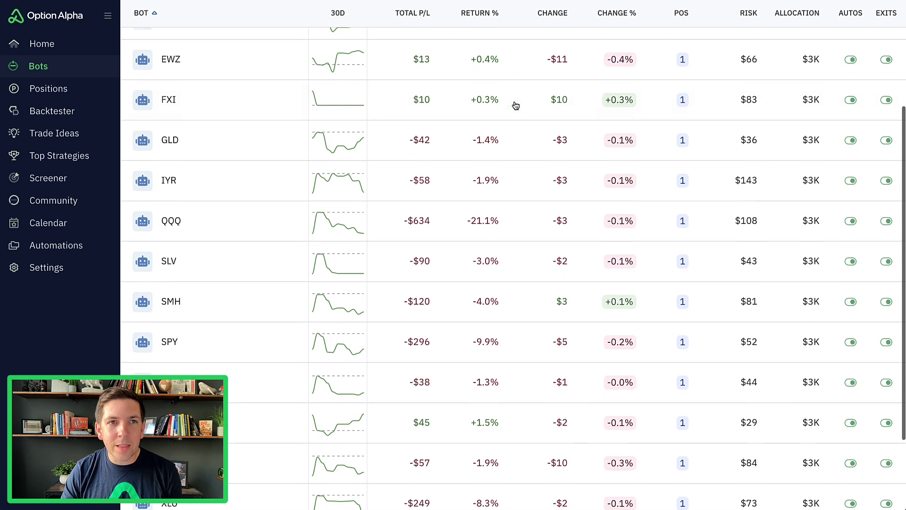
pyautogui.scroll(-1, 515, 105)
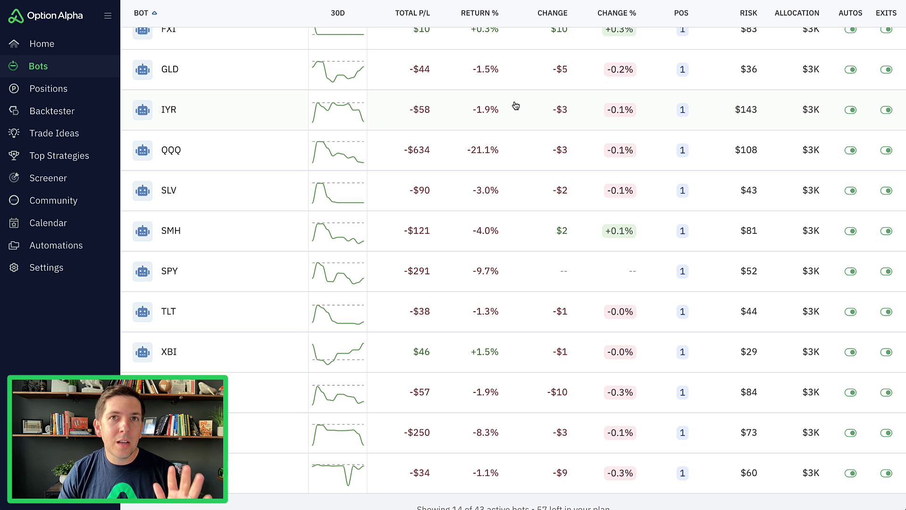
pyautogui.scroll(1, 516, 106)
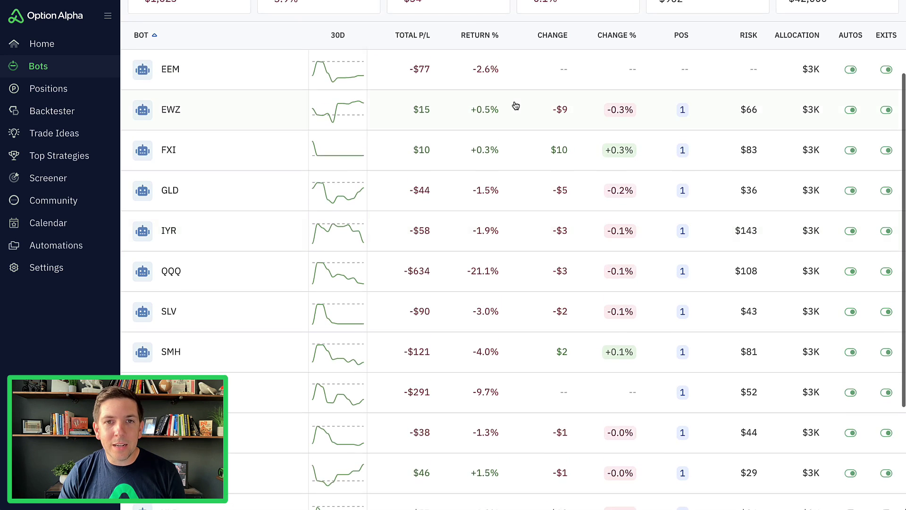
pyautogui.scroll(3, 516, 105)
pyautogui.scroll(-1, 515, 104)
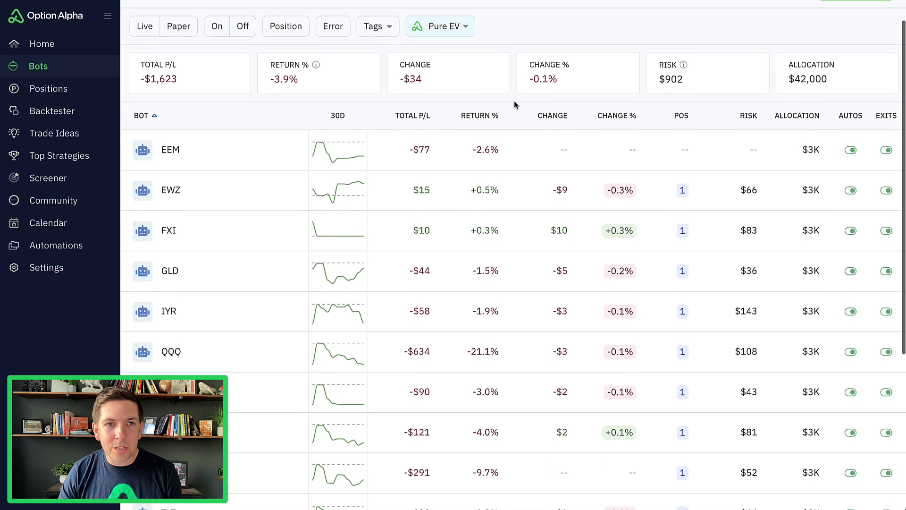
pyautogui.scroll(1, 514, 105)
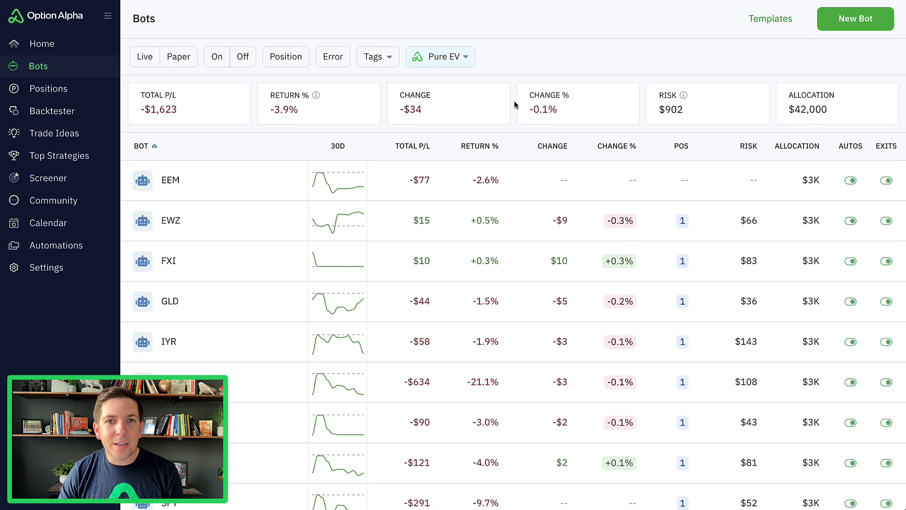
pyautogui.scroll(-1, 515, 104)
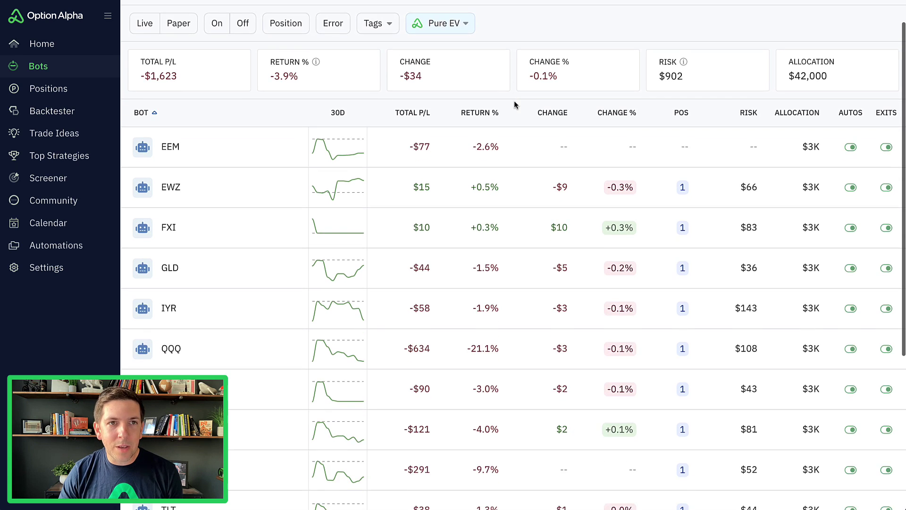
pyautogui.scroll(1, 515, 104)
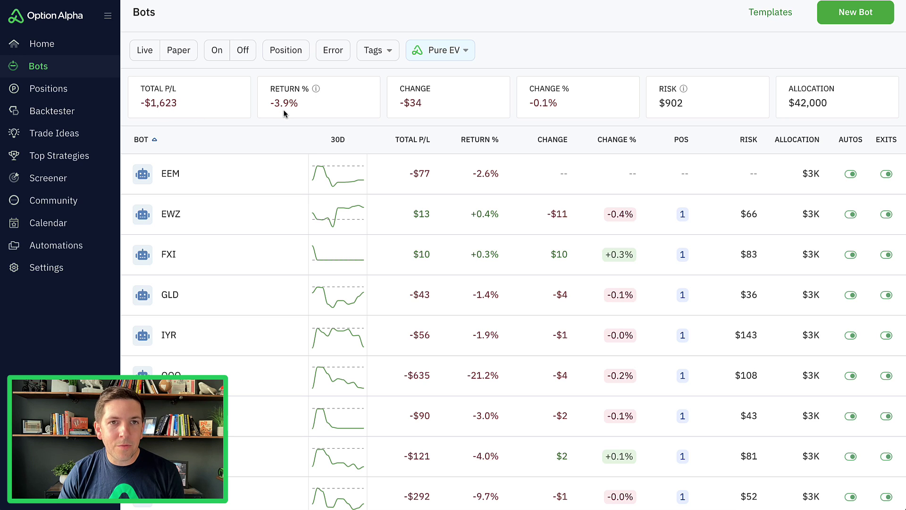
pyautogui.scroll(1, 284, 113)
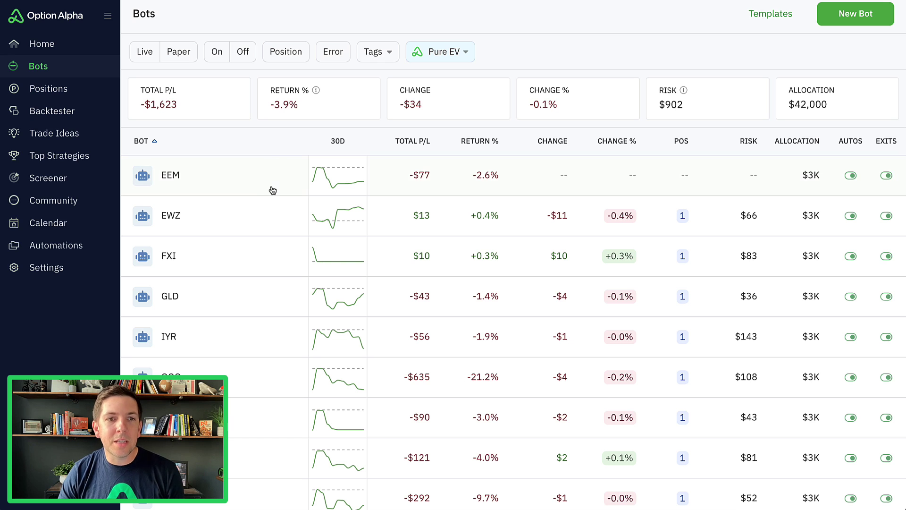
# - Glance at the EWZ bot's dashboard, then return to the Pure EV bots list
pyautogui.click(268, 220)
pyautogui.scroll(-3, 267, 219)
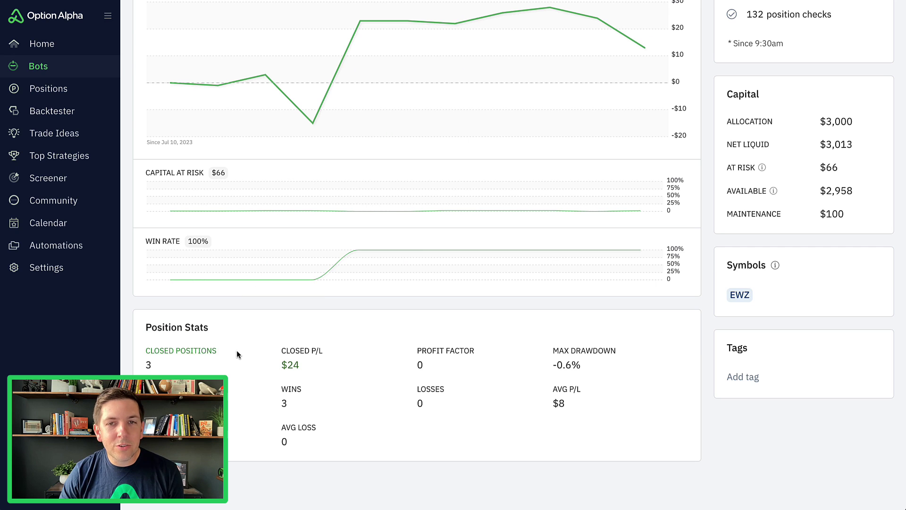
pyautogui.scroll(3, 237, 350)
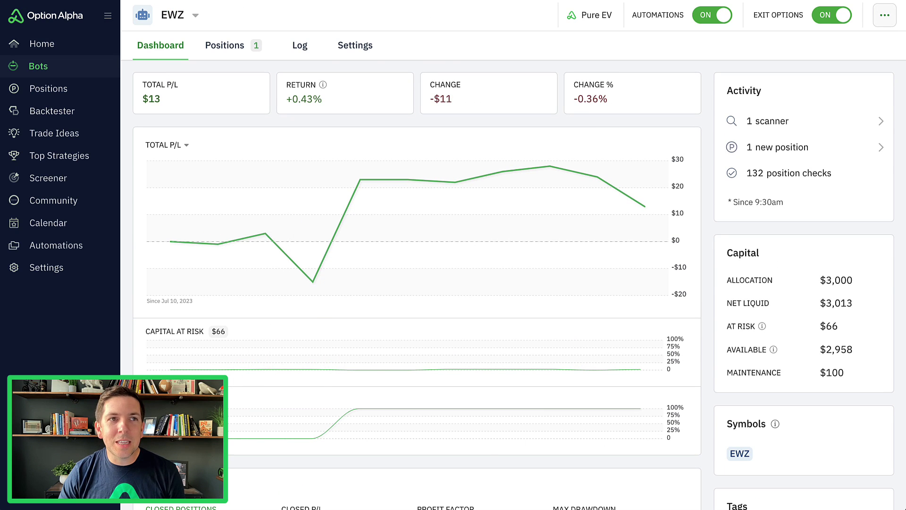
pyautogui.hotkey('alt', 'Left')
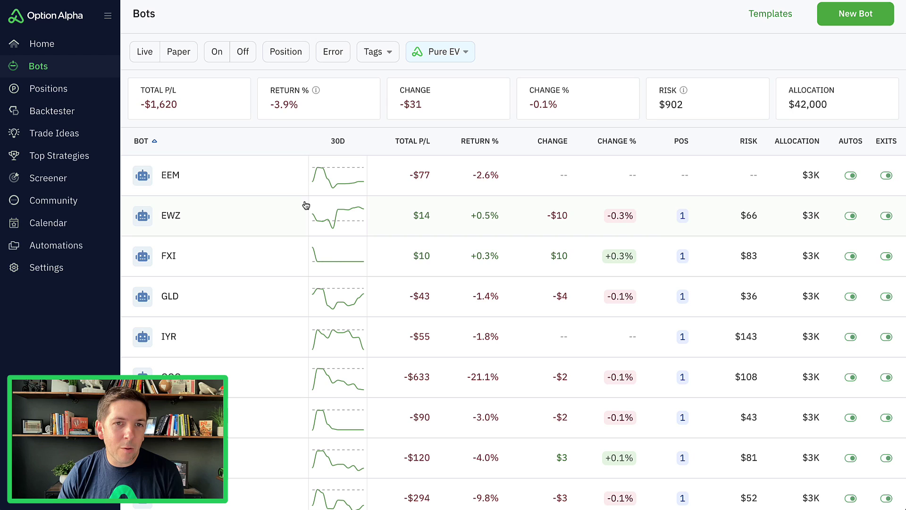
pyautogui.scroll(-5, 293, 180)
pyautogui.scroll(-1, 293, 179)
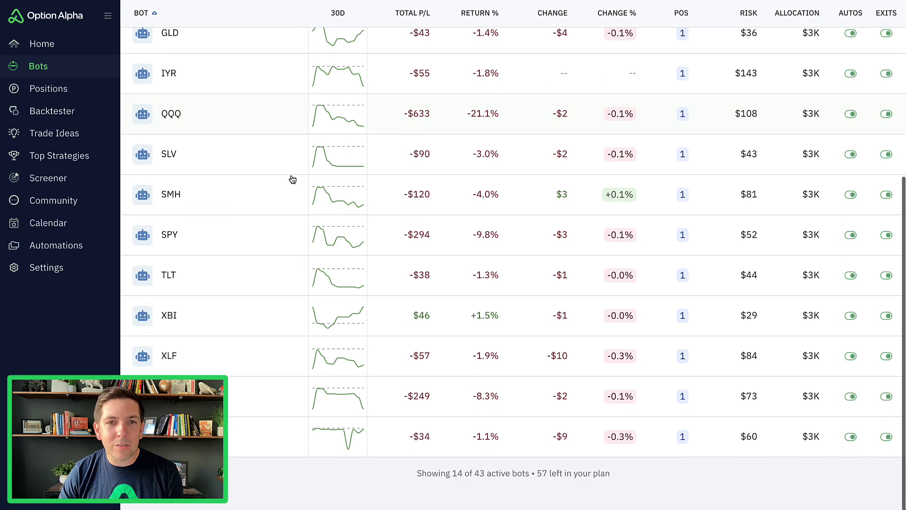
pyautogui.scroll(6, 293, 178)
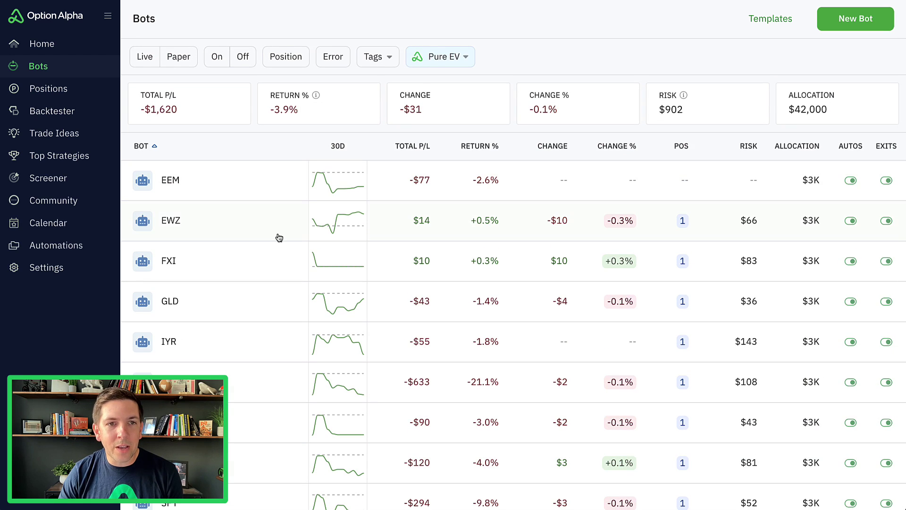
# - Open the EEM bot's Settings, showing the Pure EV Scanner Experiment, $3,000 allocation and 10-position limit
pyautogui.click(277, 187)
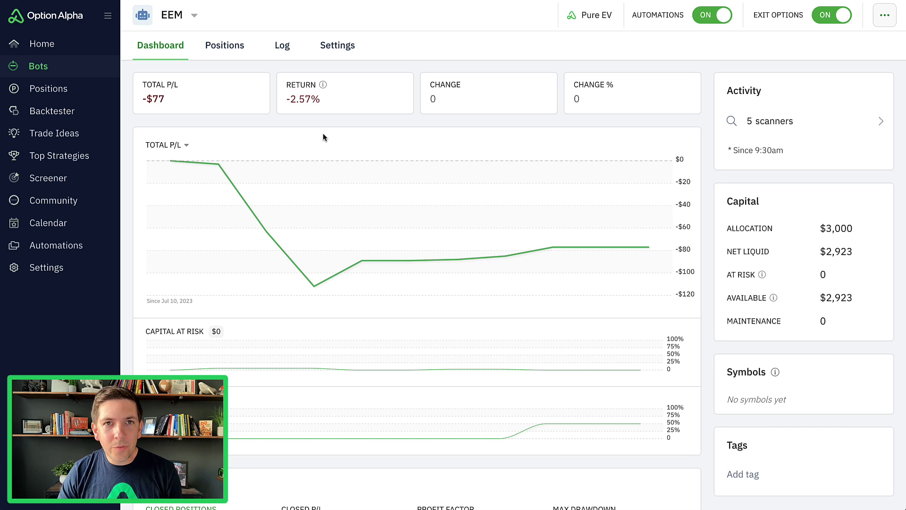
pyautogui.click(331, 45)
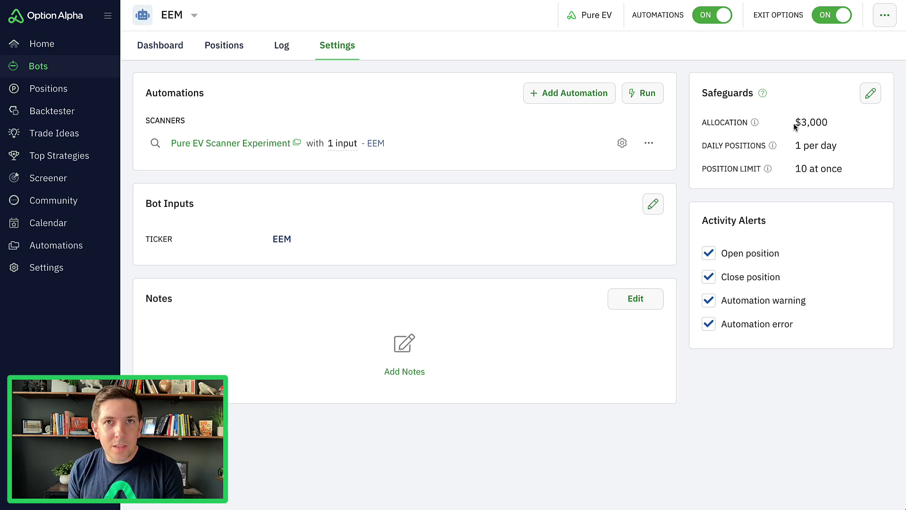
pyautogui.click(871, 93)
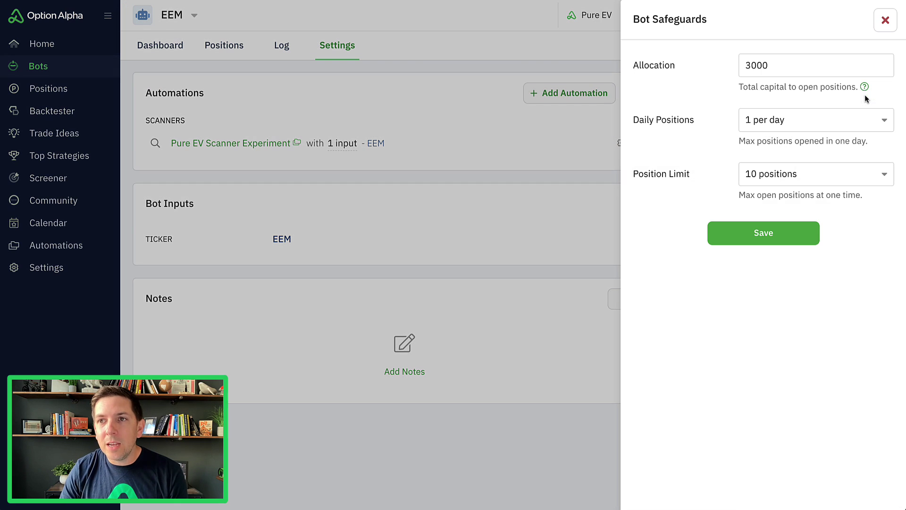
pyautogui.doubleClick(784, 56)
pyautogui.write('30')
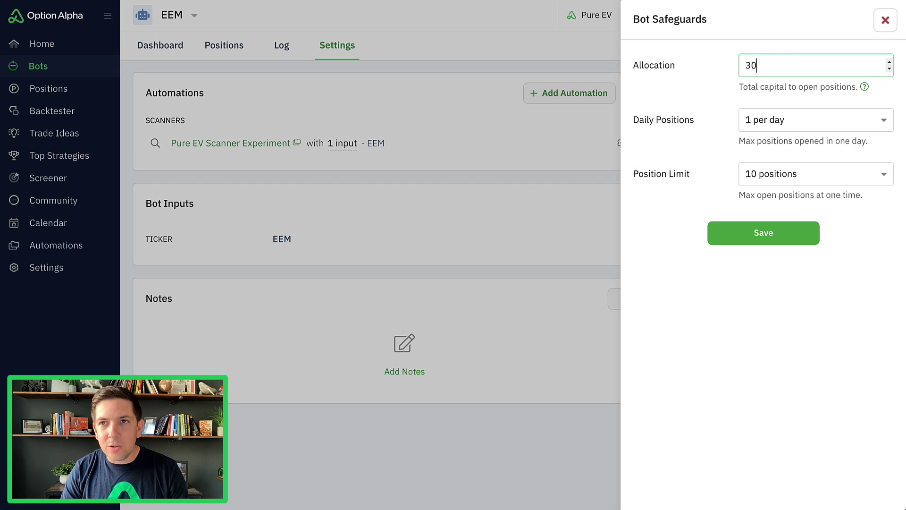
pyautogui.write('000')
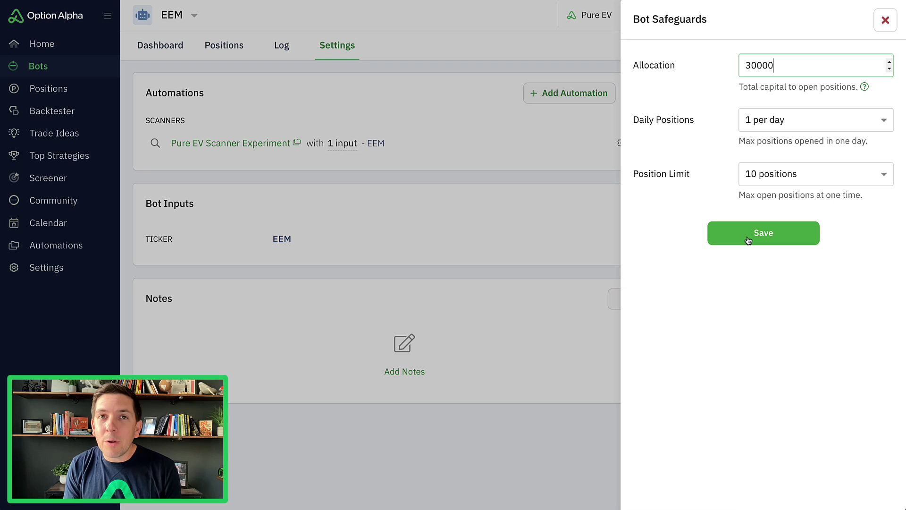
pyautogui.click(882, 20)
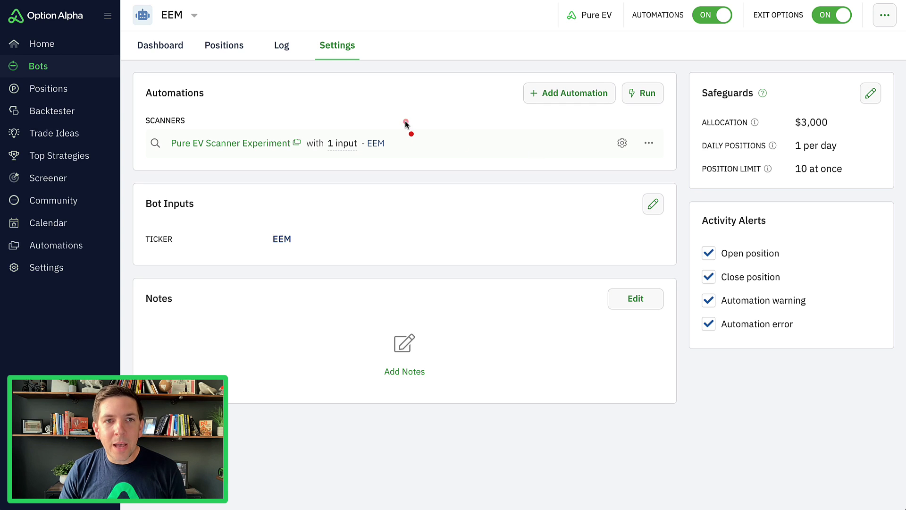
pyautogui.moveTo(406, 122)
pyautogui.mouseDown()
pyautogui.moveTo(191, 106)
pyautogui.moveTo(133, 141)
pyautogui.moveTo(252, 161)
pyautogui.moveTo(366, 150)
pyautogui.mouseUp()
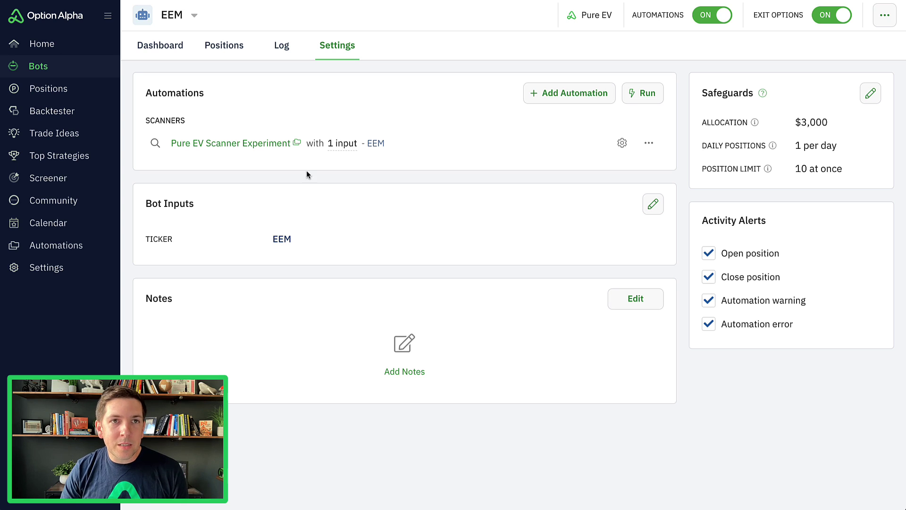
# - Switch from bot to bot, first to IYR, then to EWZ
pyautogui.click(194, 15)
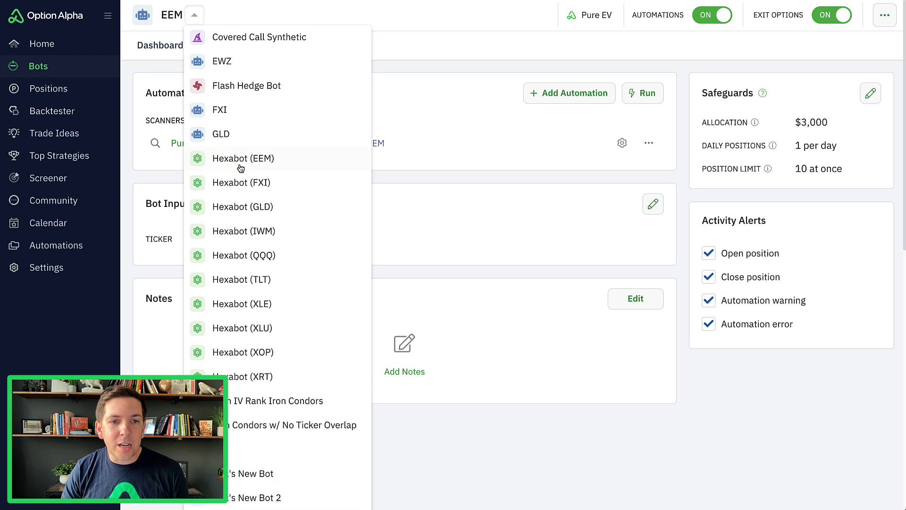
pyautogui.scroll(-8, 241, 168)
pyautogui.click(236, 72)
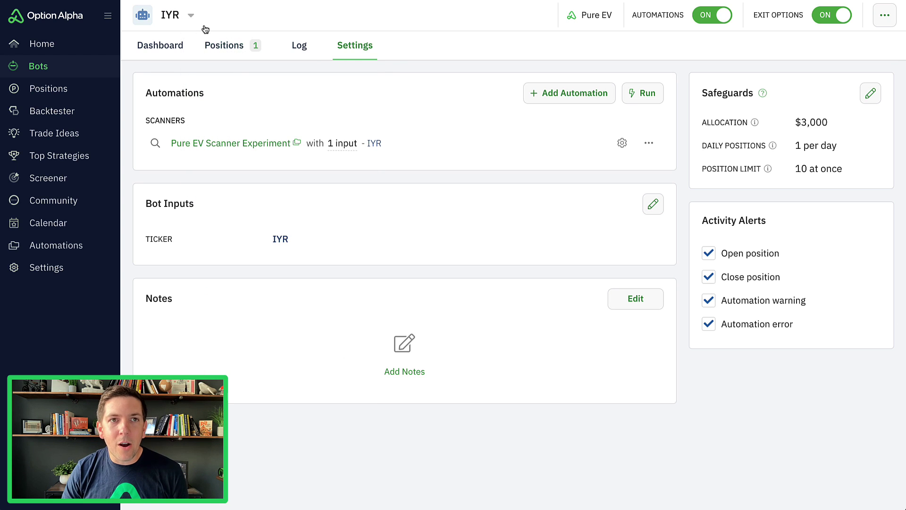
pyautogui.click(193, 15)
pyautogui.click(230, 86)
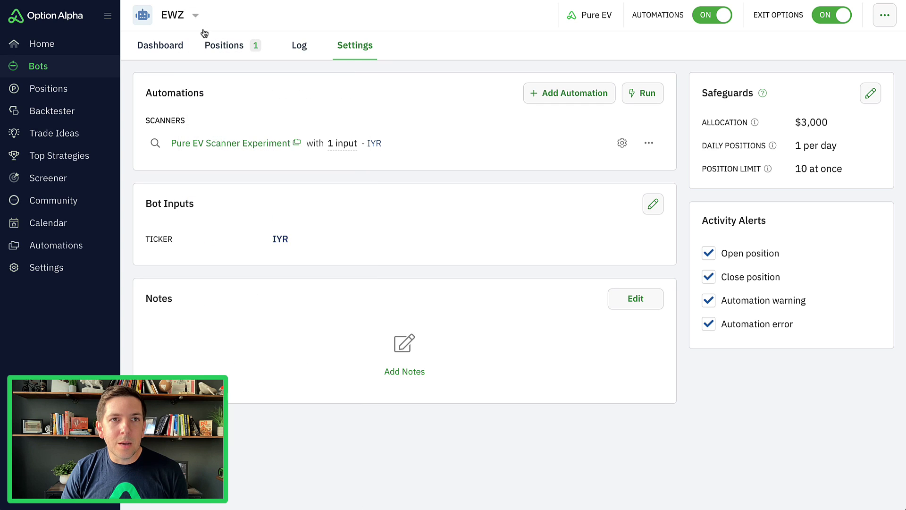
# - Switch to the GLD bot and open its Pure EV Scanner Experiment automation
pyautogui.click(195, 15)
pyautogui.click(240, 137)
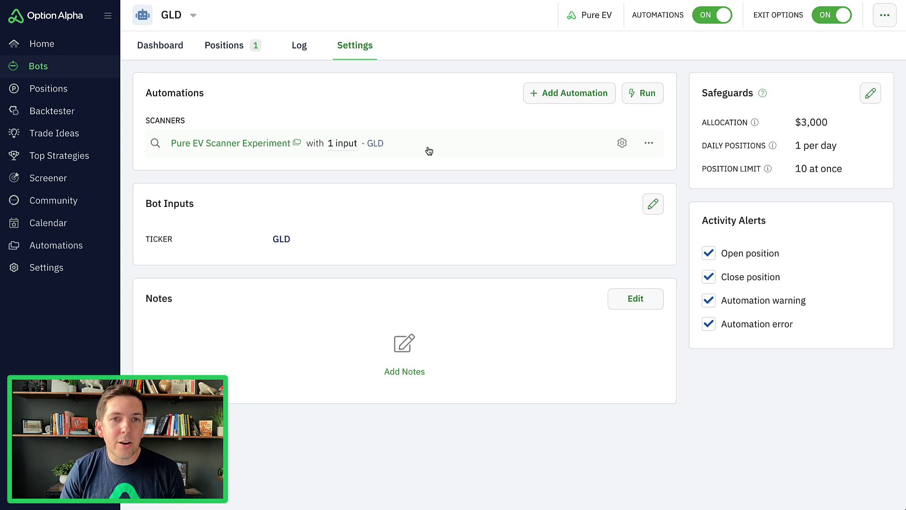
pyautogui.moveTo(299, 148)
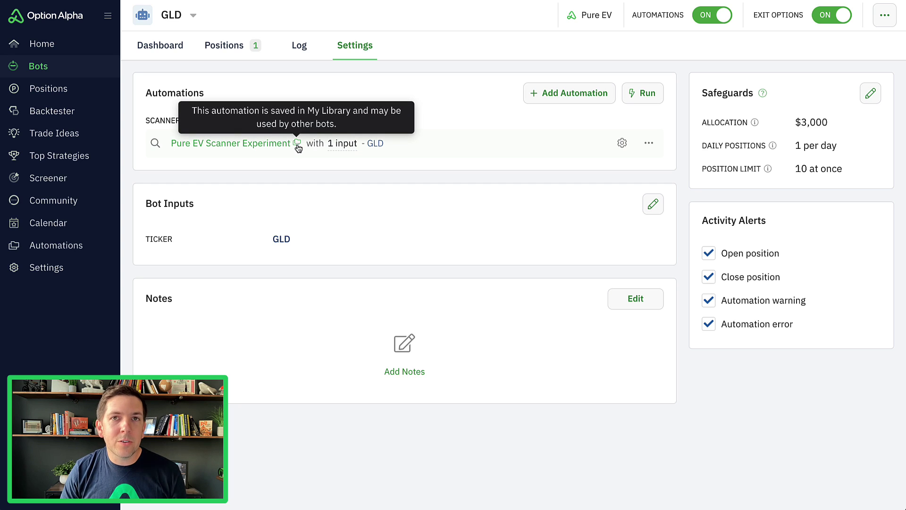
pyautogui.click(444, 149)
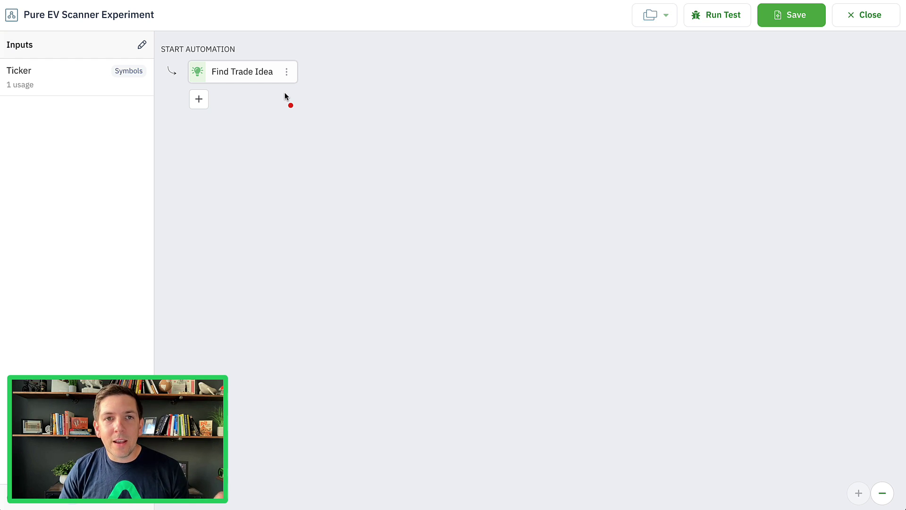
# - Open the Find Trade Idea action's settings: 5 days or less expiration, 1 contract, 80% profit exit
pyautogui.moveTo(391, 34); pyautogui.dragTo(300, 44)
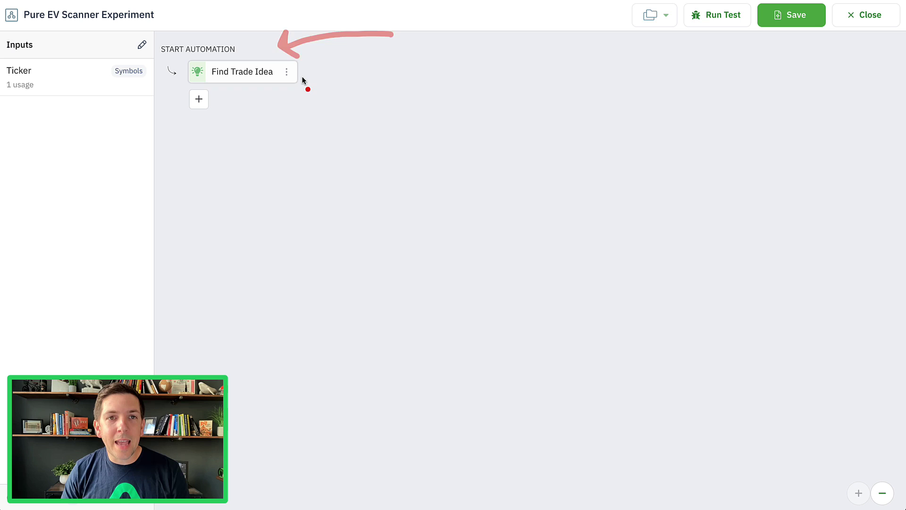
pyautogui.click(241, 75)
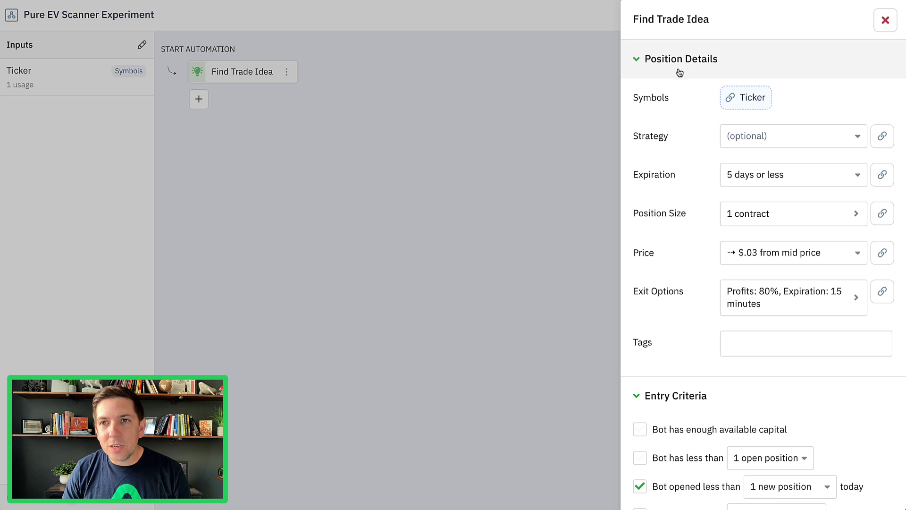
pyautogui.moveTo(655, 107)
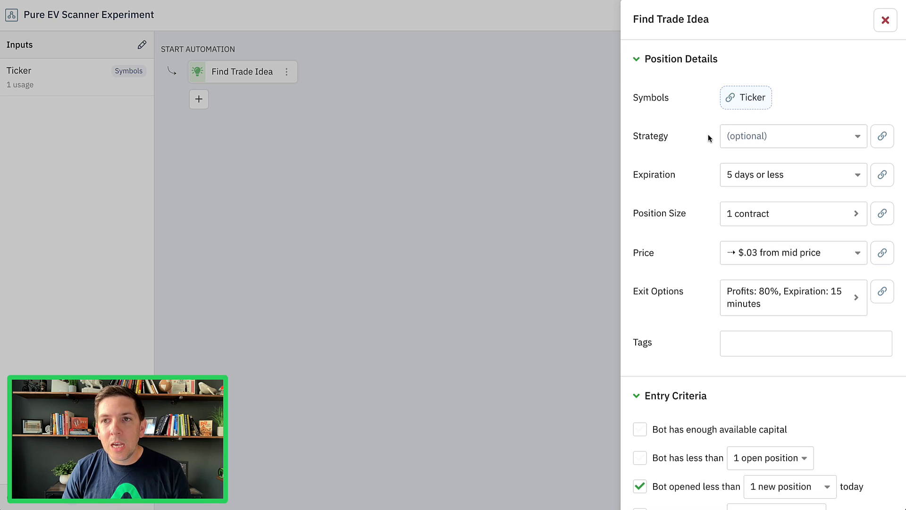
pyautogui.moveTo(781, 114)
pyautogui.mouseDown()
pyautogui.moveTo(656, 116)
pyautogui.moveTo(620, 151)
pyautogui.moveTo(863, 156)
pyautogui.moveTo(899, 124)
pyautogui.moveTo(783, 118)
pyautogui.mouseUp()
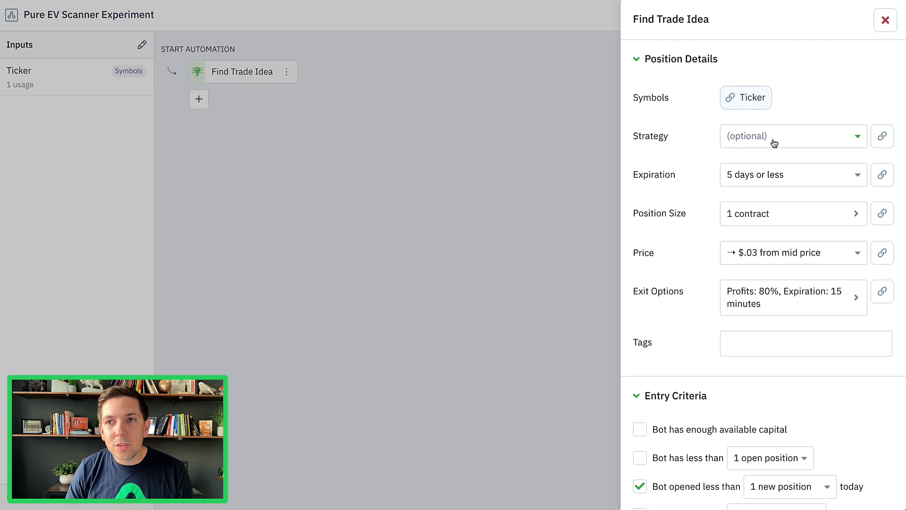
pyautogui.click(772, 138)
pyautogui.click(694, 142)
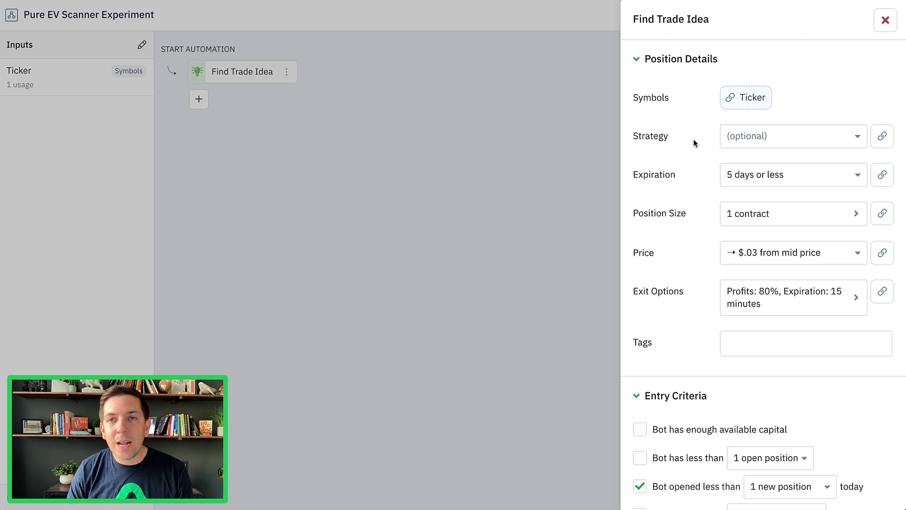
pyautogui.click(745, 180)
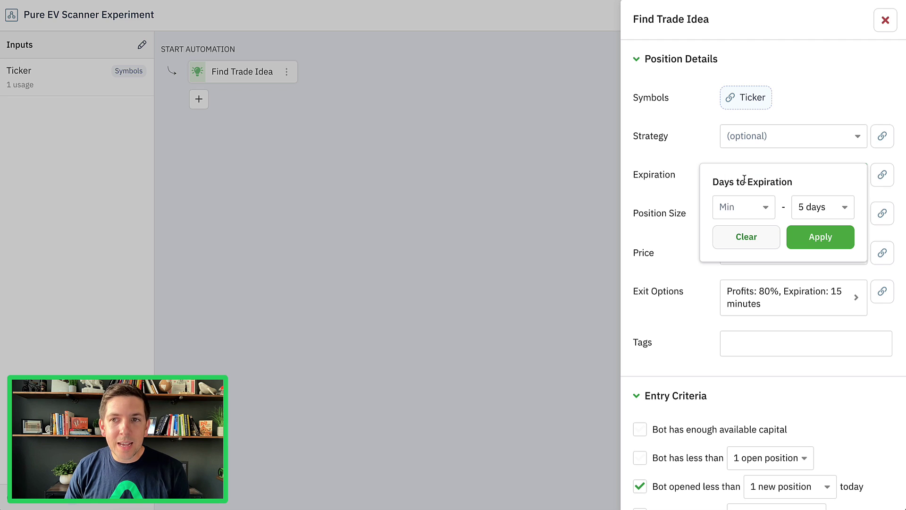
pyautogui.click(813, 239)
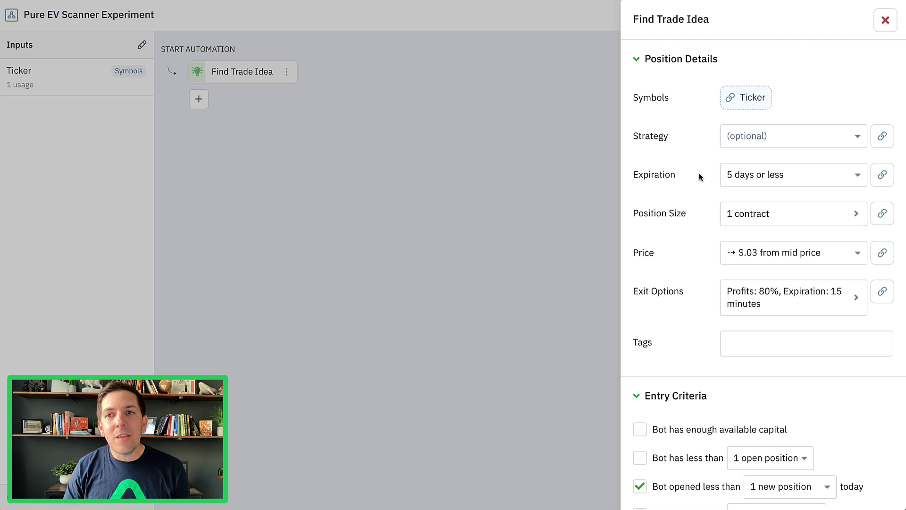
pyautogui.click(780, 177)
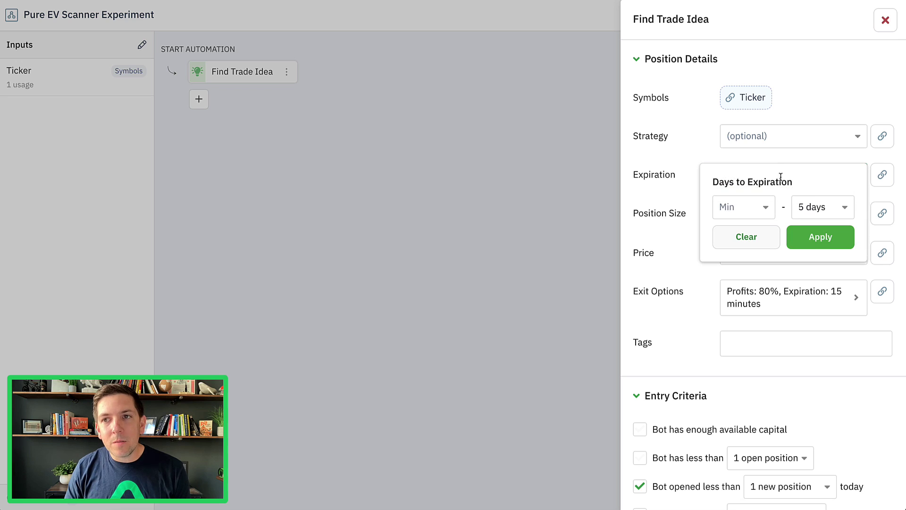
pyautogui.click(692, 202)
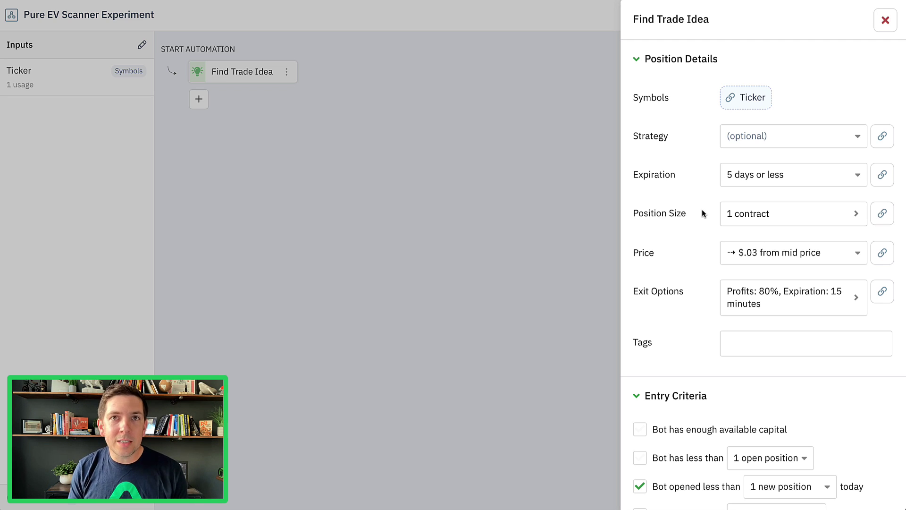
# - Change the entry price SmartPricing slippage from 0.03 to 0.05 and save it
pyautogui.click(785, 255)
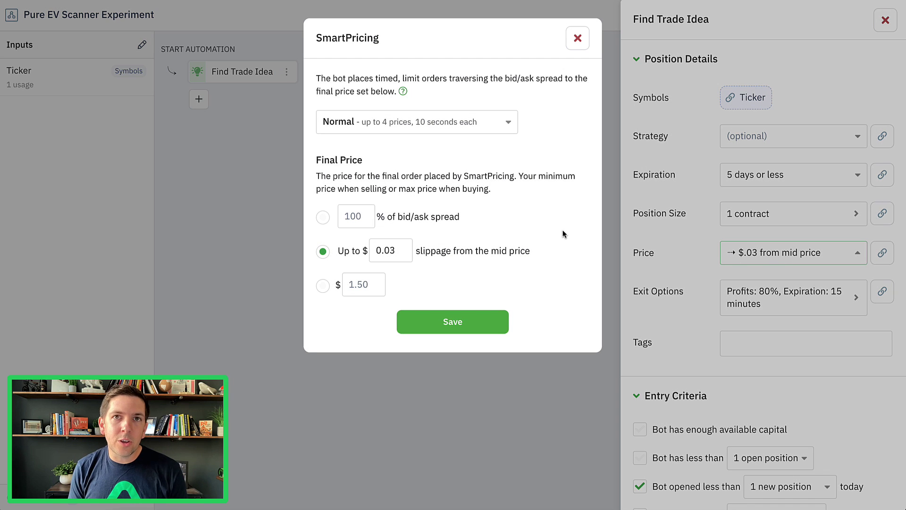
pyautogui.click(399, 251)
pyautogui.write('0.0')
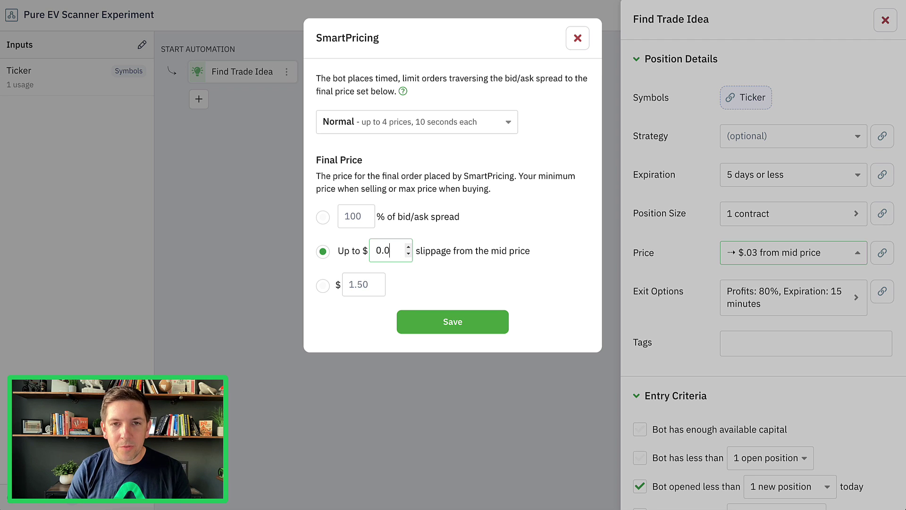
pyautogui.write('5')
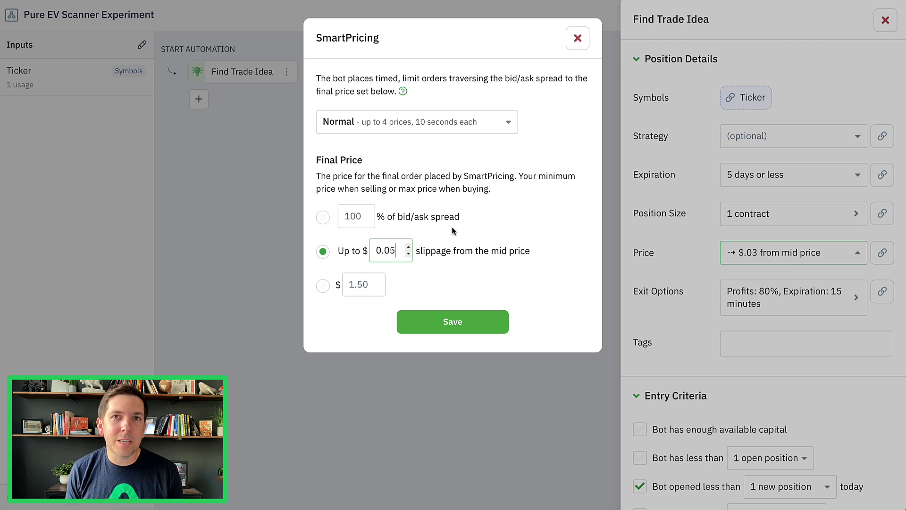
pyautogui.click(449, 319)
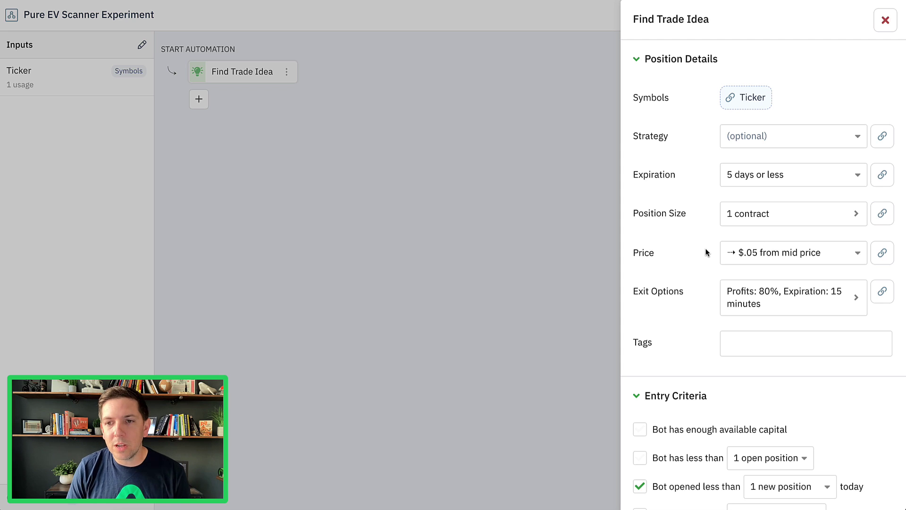
pyautogui.scroll(-1, 703, 257)
pyautogui.click(773, 256)
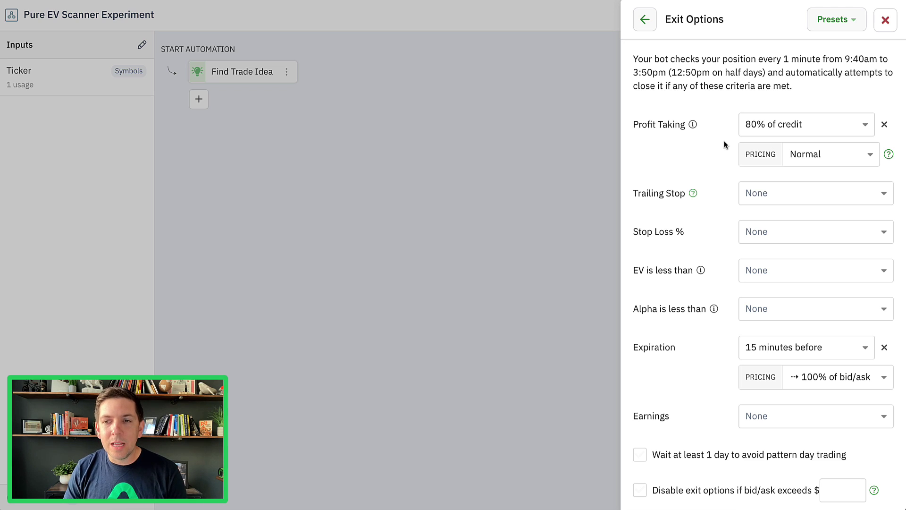
pyautogui.scroll(-3, 726, 144)
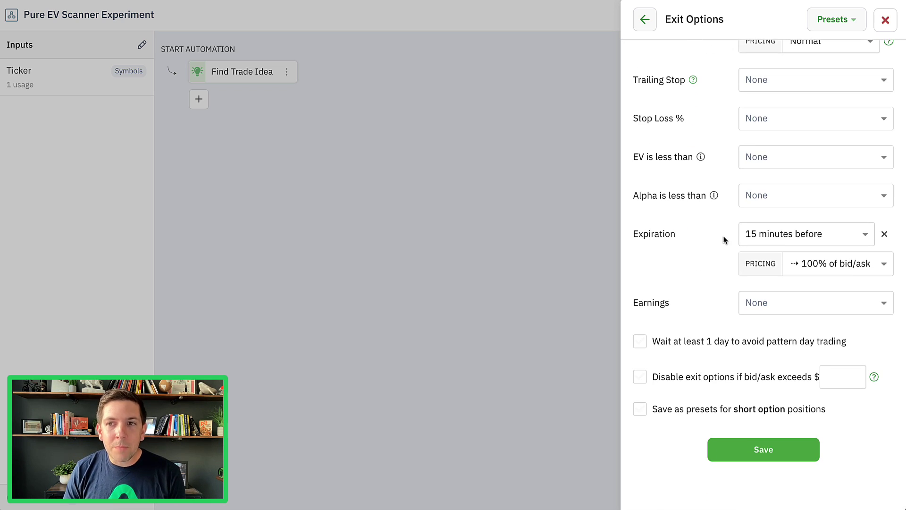
pyautogui.click(867, 239)
pyautogui.click(845, 262)
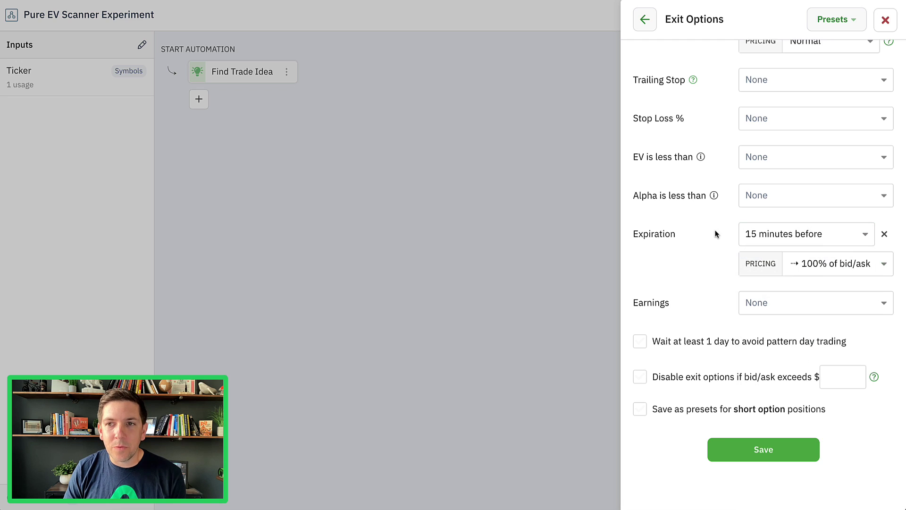
pyautogui.click(864, 265)
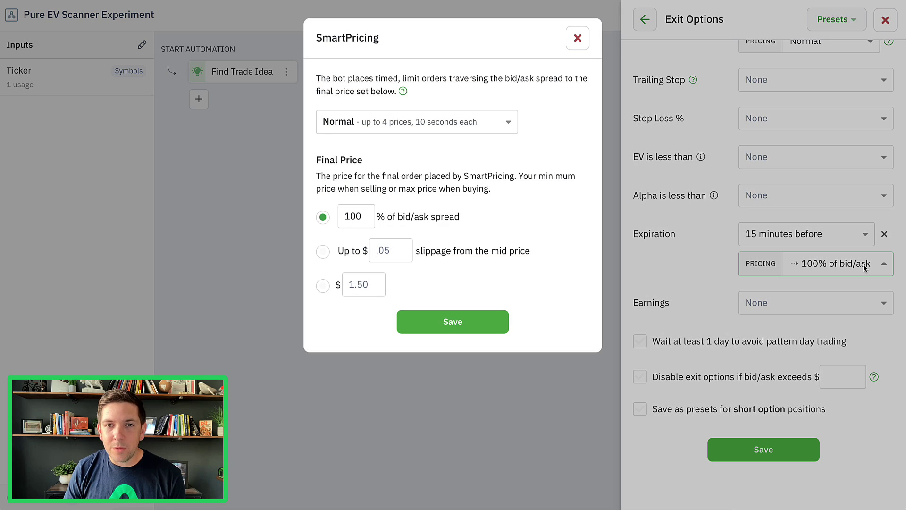
pyautogui.click(577, 39)
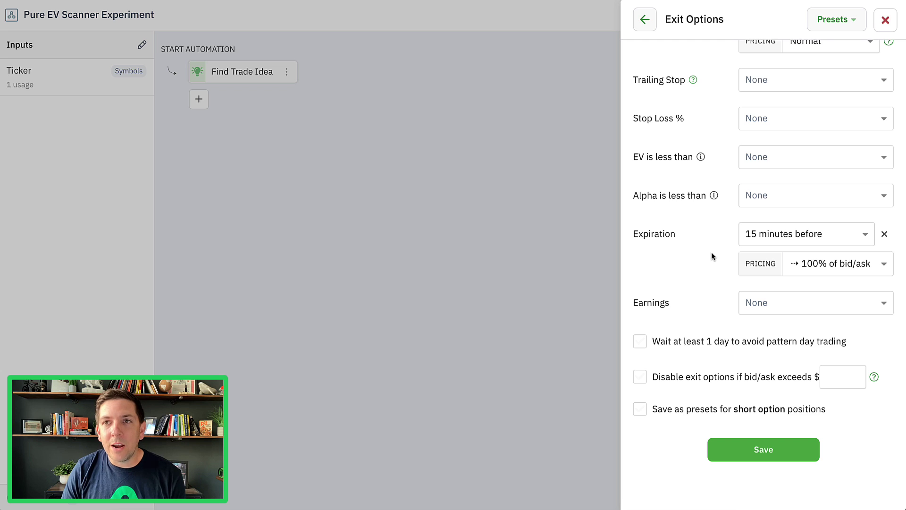
pyautogui.click(767, 447)
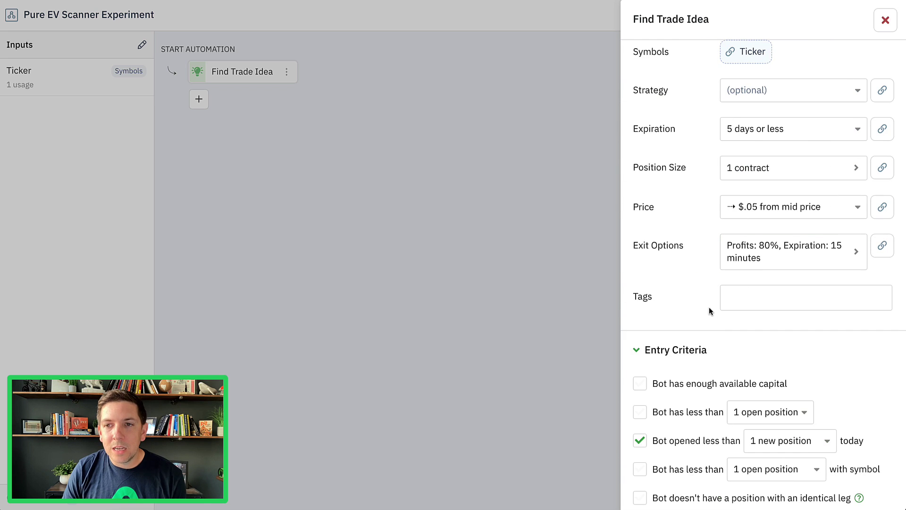
pyautogui.scroll(-6, 710, 308)
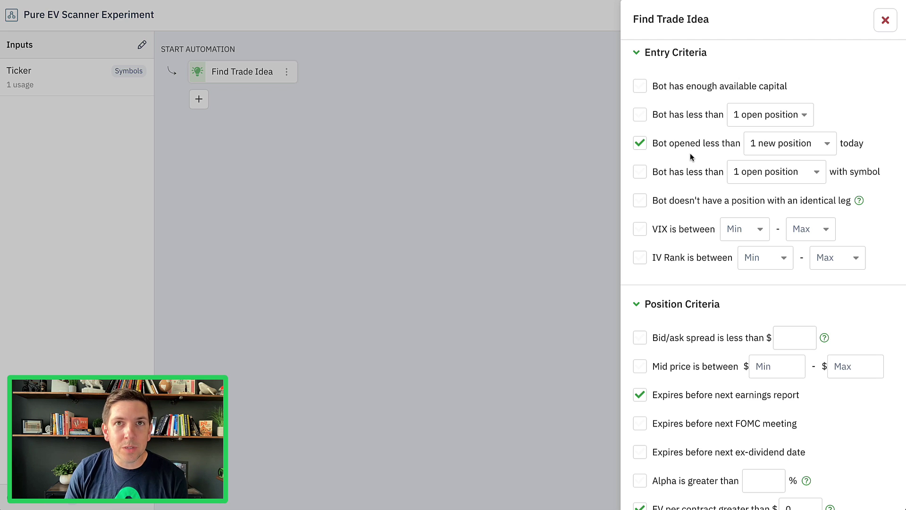
pyautogui.scroll(-5, 691, 153)
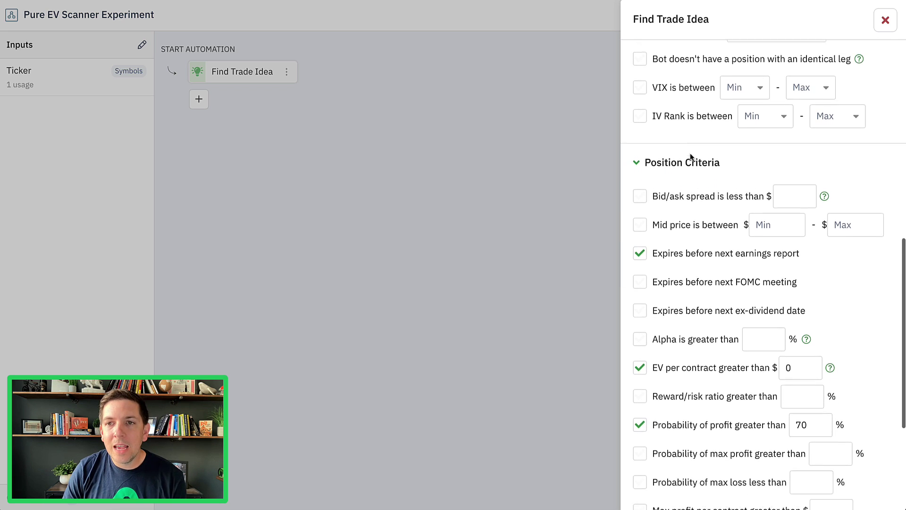
pyautogui.scroll(-1, 690, 153)
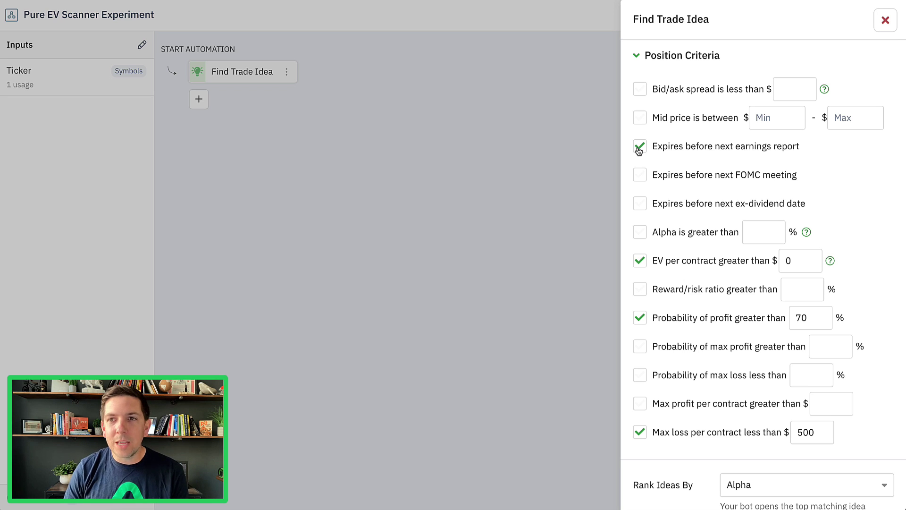
pyautogui.scroll(-1, 641, 151)
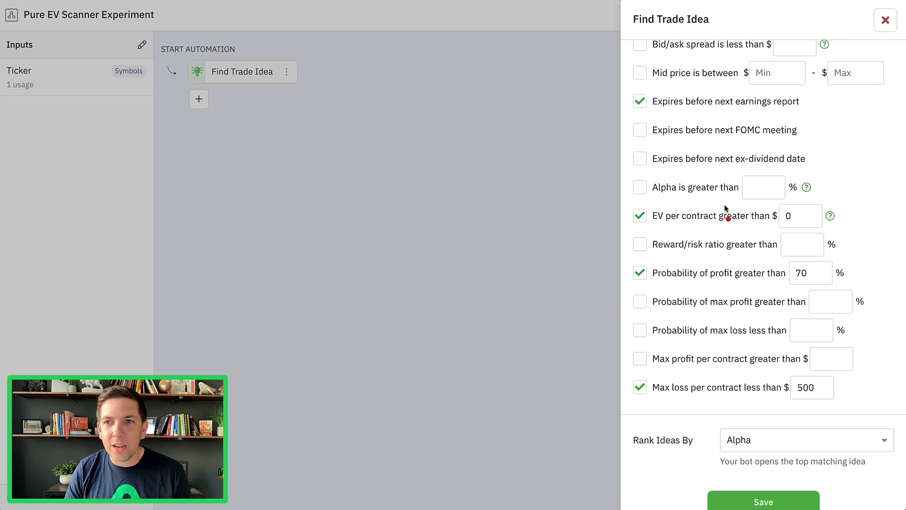
pyautogui.moveTo(737, 201)
pyautogui.mouseDown()
pyautogui.moveTo(649, 195)
pyautogui.moveTo(609, 230)
pyautogui.moveTo(826, 236)
pyautogui.moveTo(792, 197)
pyautogui.moveTo(727, 197)
pyautogui.mouseUp()
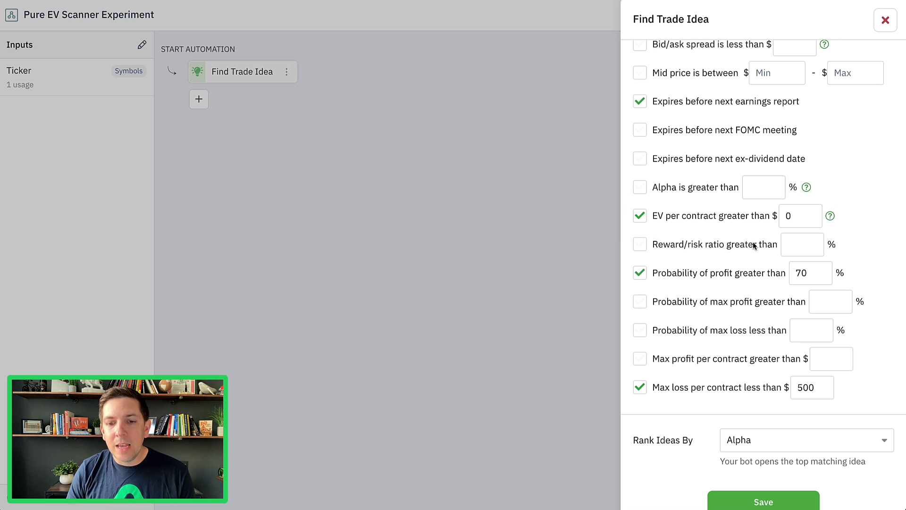
pyautogui.moveTo(750, 253)
pyautogui.mouseDown()
pyautogui.moveTo(662, 253)
pyautogui.moveTo(607, 282)
pyautogui.moveTo(798, 297)
pyautogui.moveTo(866, 273)
pyautogui.moveTo(743, 253)
pyautogui.mouseUp()
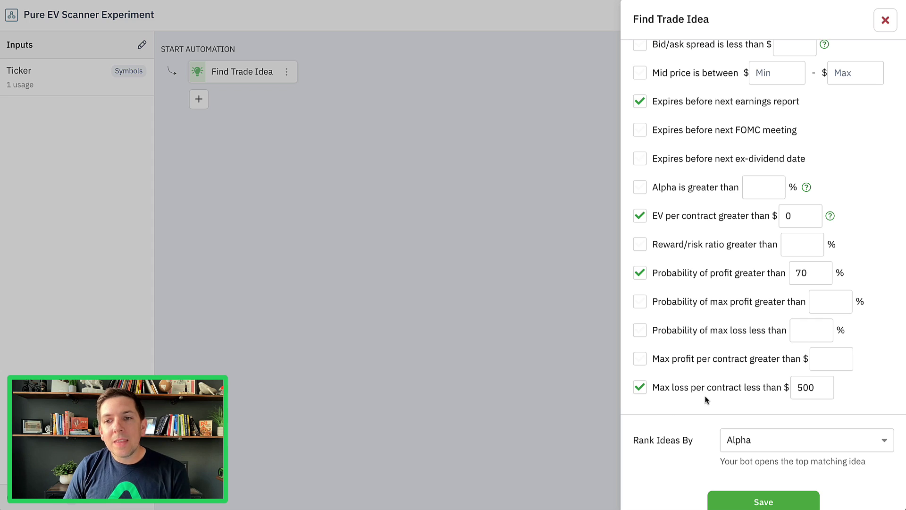
pyautogui.scroll(-1, 707, 395)
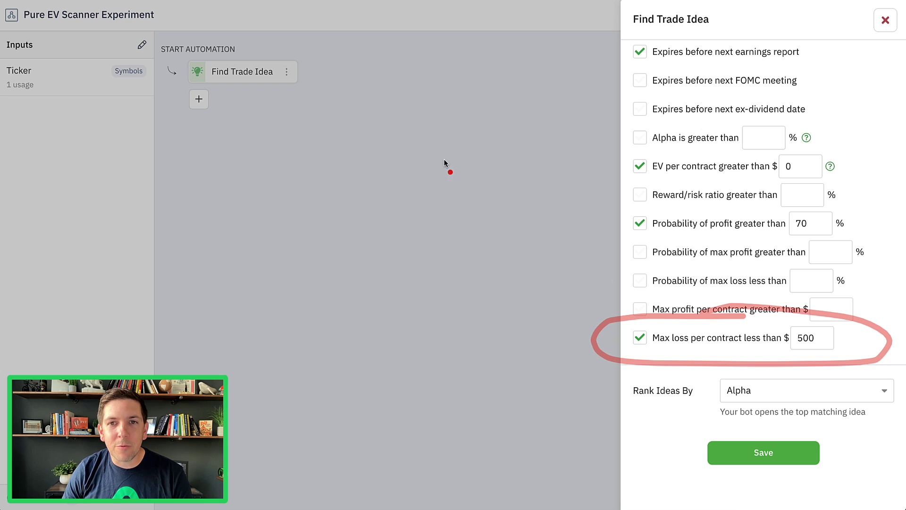
pyautogui.moveTo(487, 147)
pyautogui.mouseDown()
pyautogui.moveTo(479, 192)
pyautogui.moveTo(491, 173)
pyautogui.moveTo(506, 184)
pyautogui.mouseUp()
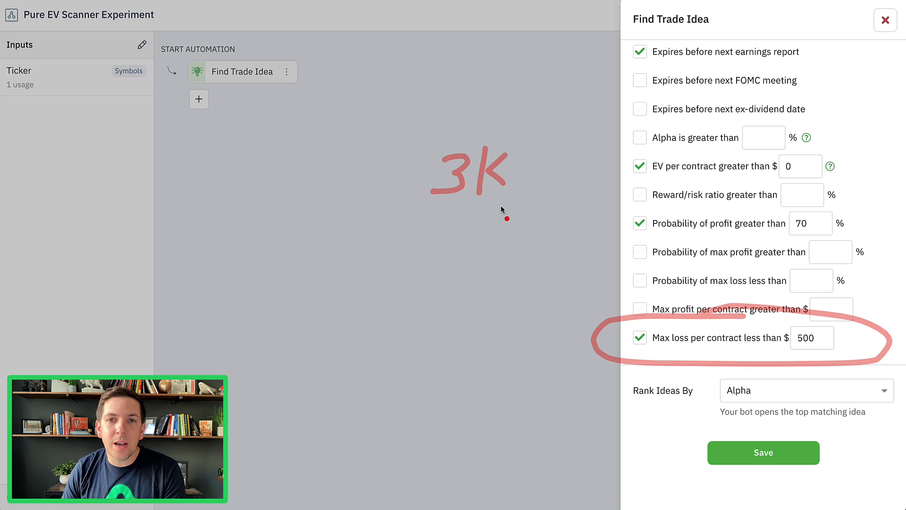
pyautogui.moveTo(460, 207); pyautogui.dragTo(426, 246)
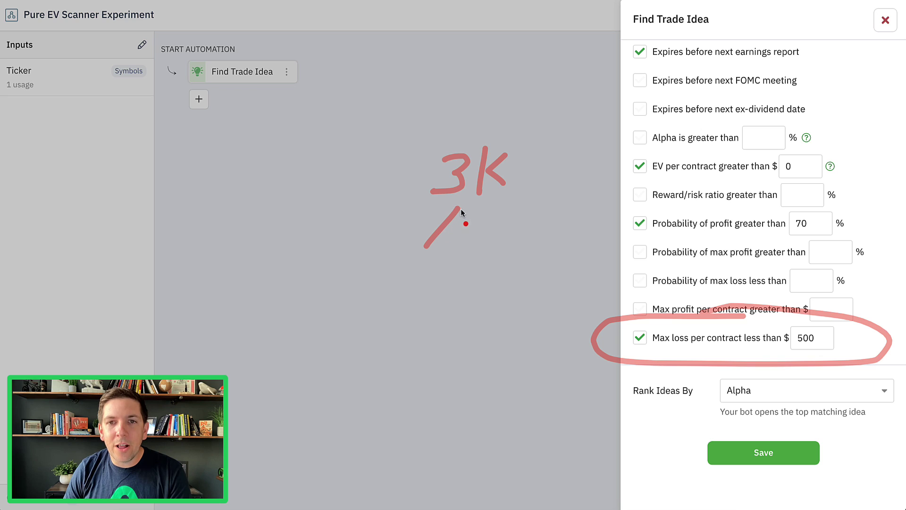
pyautogui.moveTo(462, 207); pyautogui.dragTo(464, 240)
pyautogui.moveTo(472, 206); pyautogui.dragTo(487, 242)
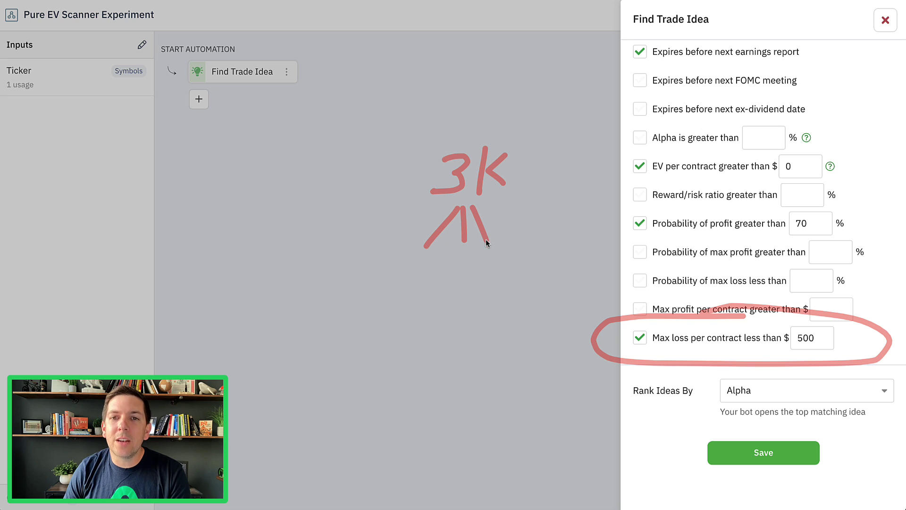
pyautogui.moveTo(483, 207); pyautogui.dragTo(537, 248)
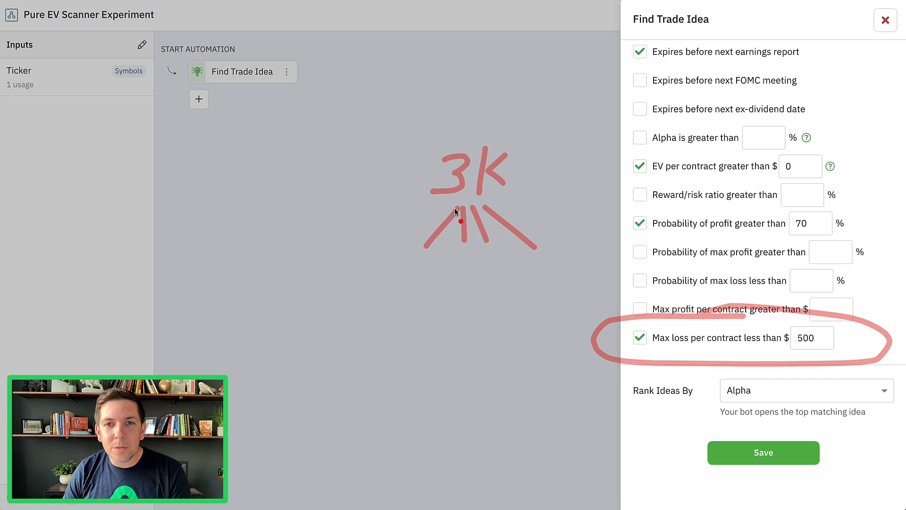
pyautogui.moveTo(433, 204)
pyautogui.mouseDown()
pyautogui.moveTo(543, 172)
pyautogui.moveTo(411, 162)
pyautogui.moveTo(441, 206)
pyautogui.mouseUp()
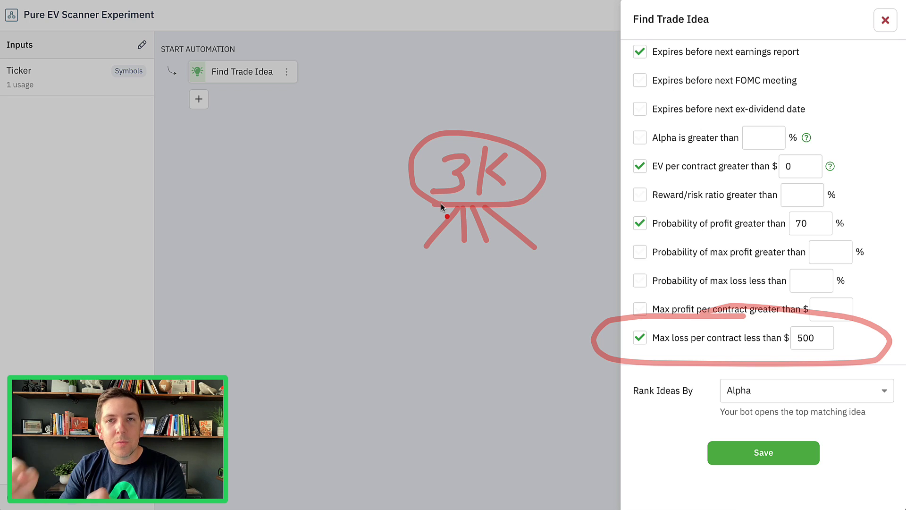
pyautogui.moveTo(402, 257)
pyautogui.mouseDown()
pyautogui.moveTo(401, 279)
pyautogui.moveTo(400, 254)
pyautogui.moveTo(428, 255)
pyautogui.mouseUp()
pyautogui.moveTo(434, 267)
pyautogui.mouseDown()
pyautogui.moveTo(427, 279)
pyautogui.moveTo(472, 274)
pyautogui.mouseUp()
pyautogui.click(489, 279)
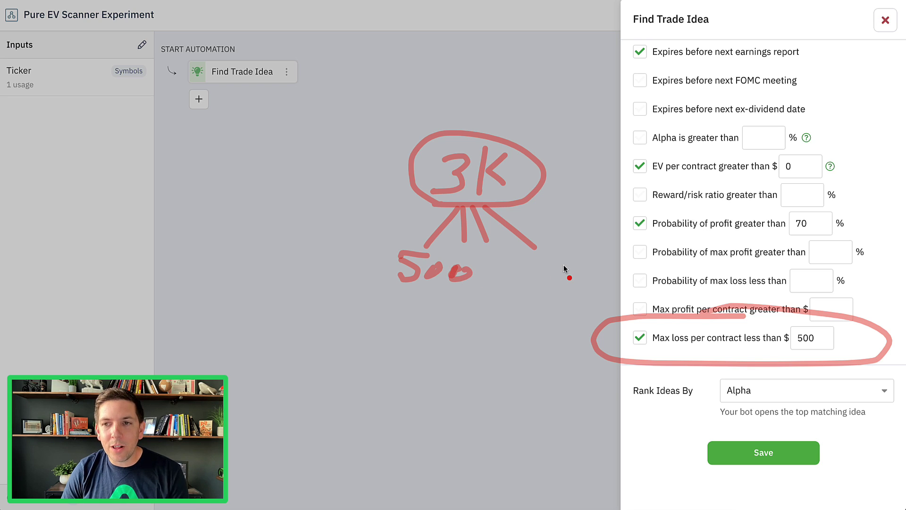
pyautogui.press('Escape')
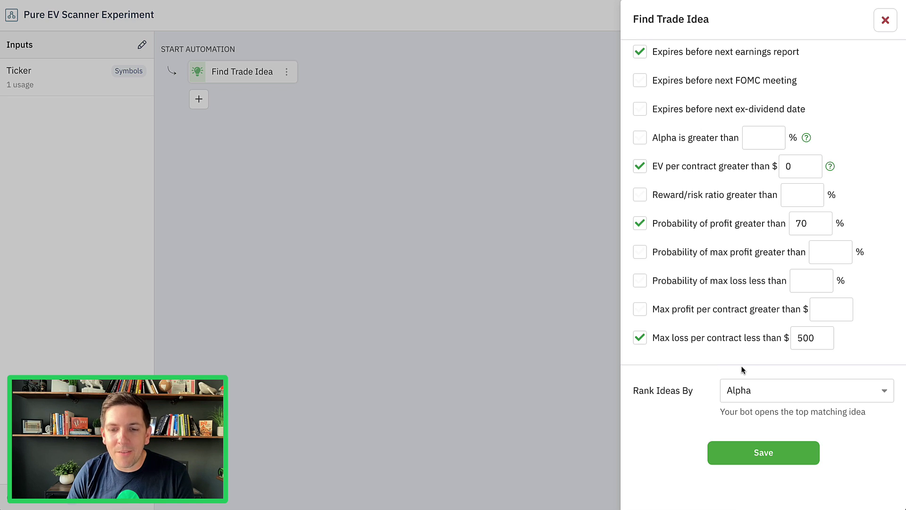
# - Try Expected Value (EV) ranking, revert to Alpha, and close the Find Trade Idea settings
pyautogui.click(781, 389)
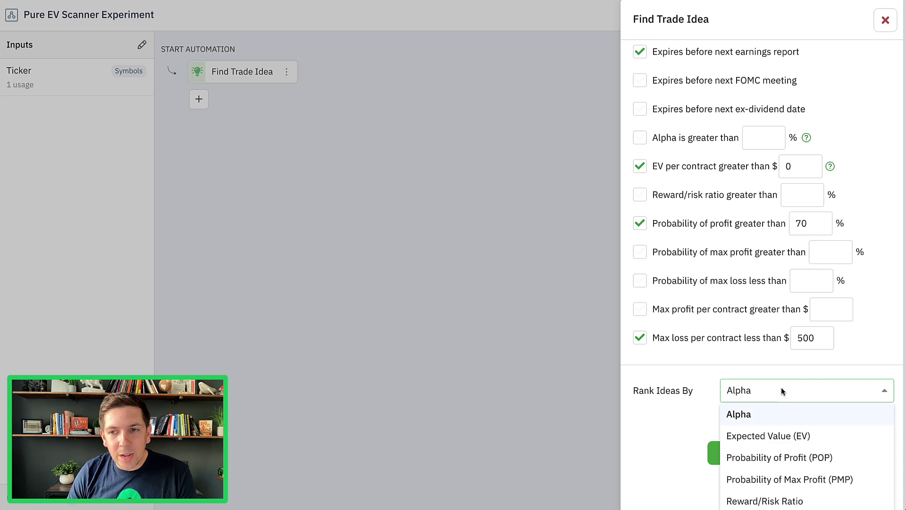
pyautogui.click(836, 437)
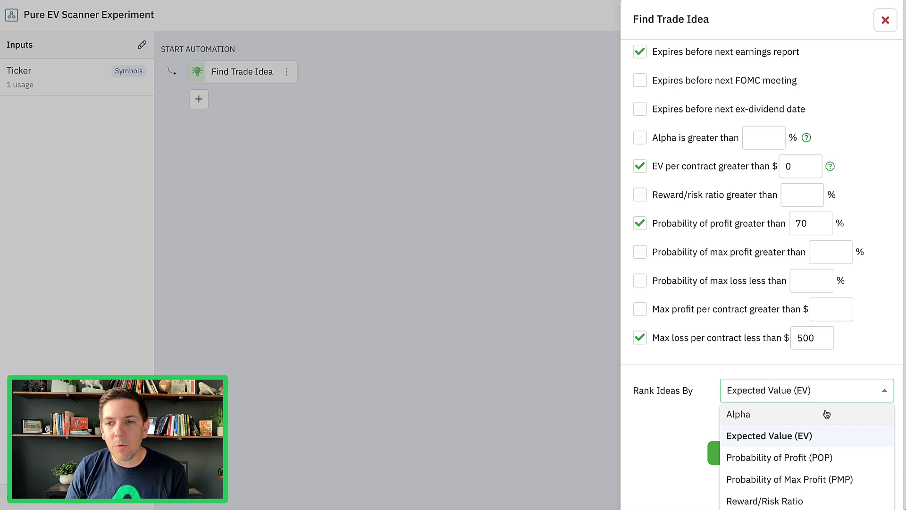
pyautogui.click(826, 412)
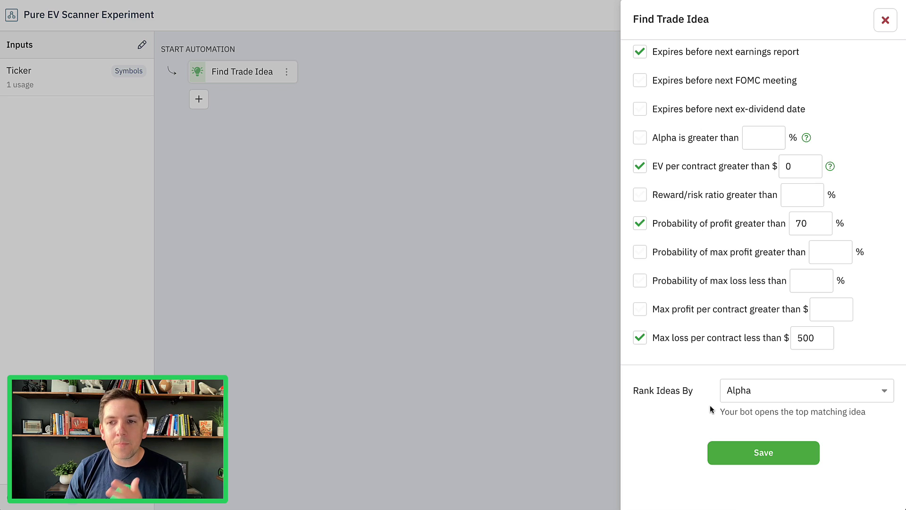
pyautogui.click(726, 450)
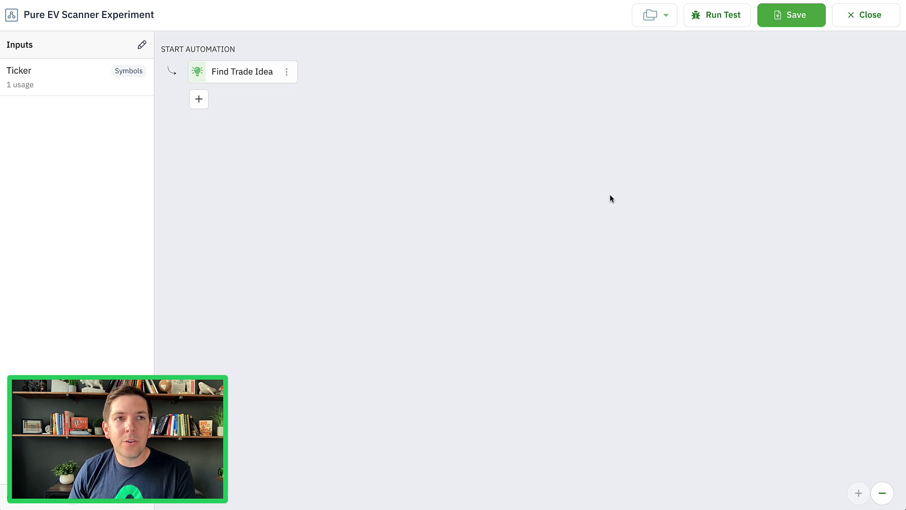
# - Save the automation and view the GLD bot's Log of its 9:45am and 10:00am scans
pyautogui.click(787, 25)
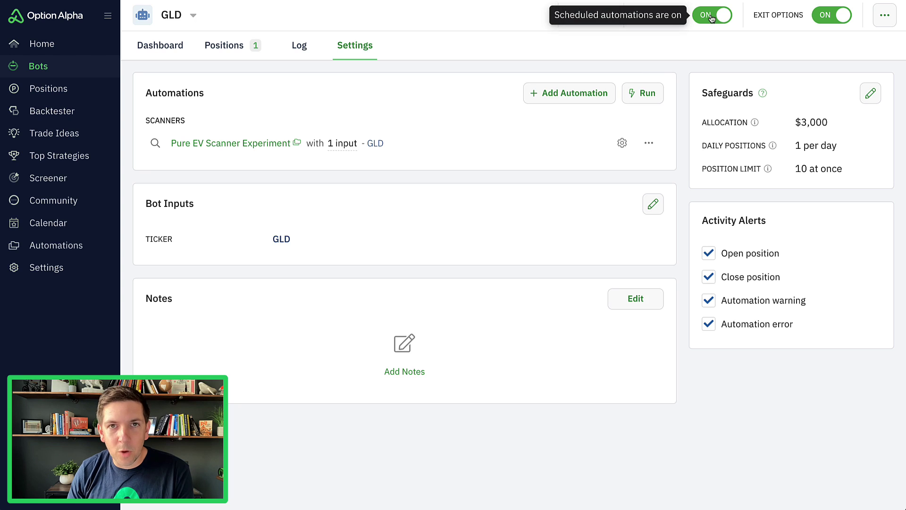
pyautogui.click(289, 45)
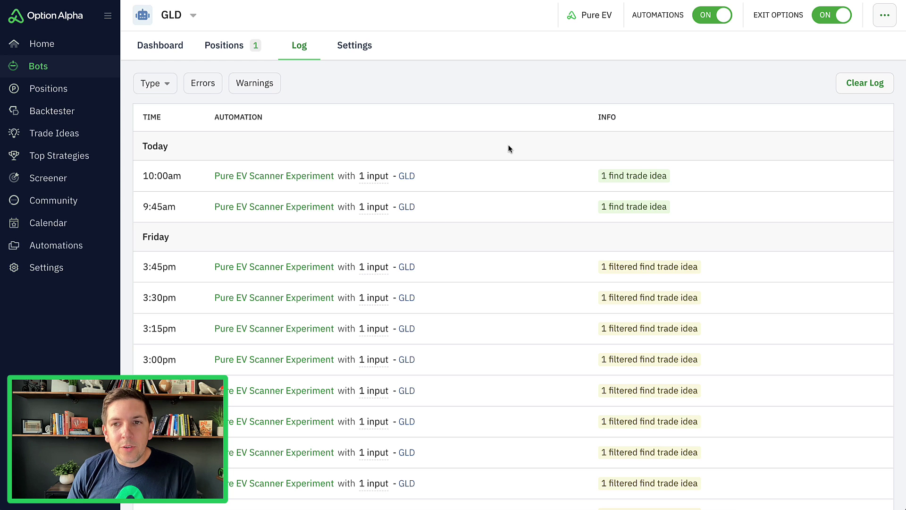
pyautogui.scroll(-3, 507, 148)
pyautogui.scroll(3, 528, 349)
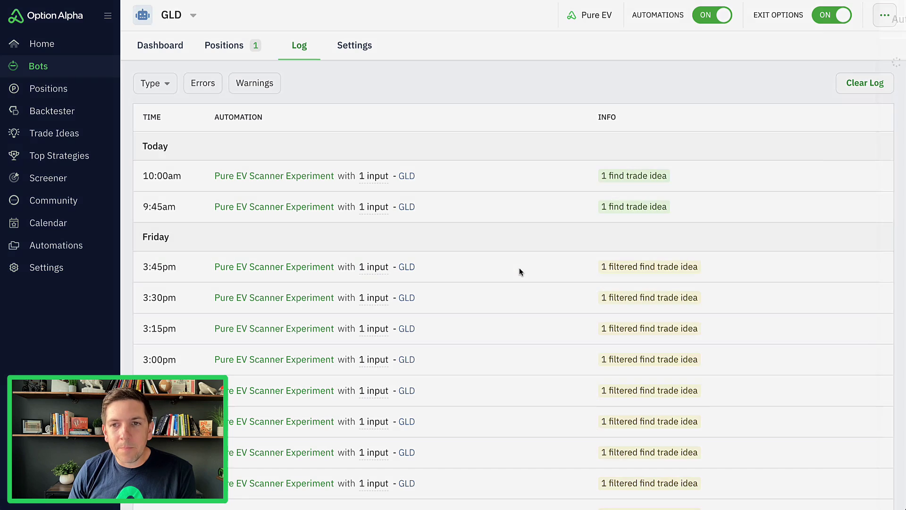
pyautogui.click(520, 270)
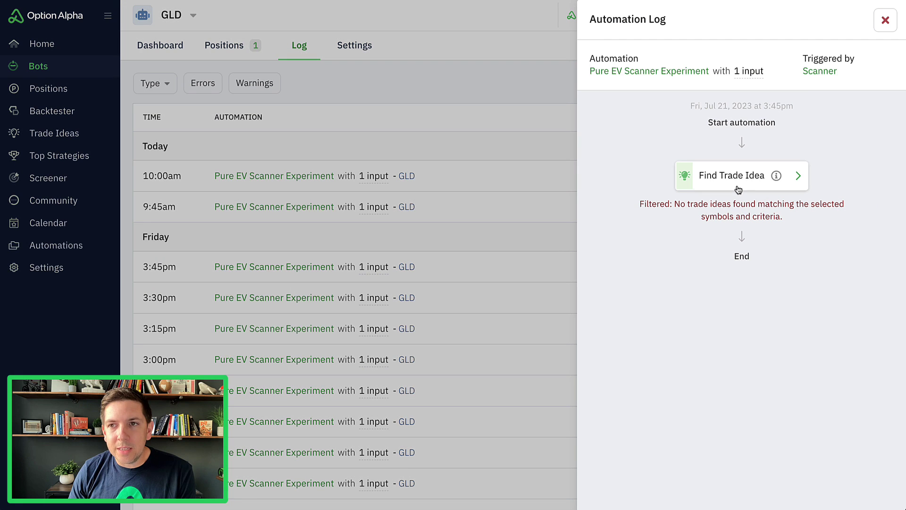
pyautogui.click(798, 176)
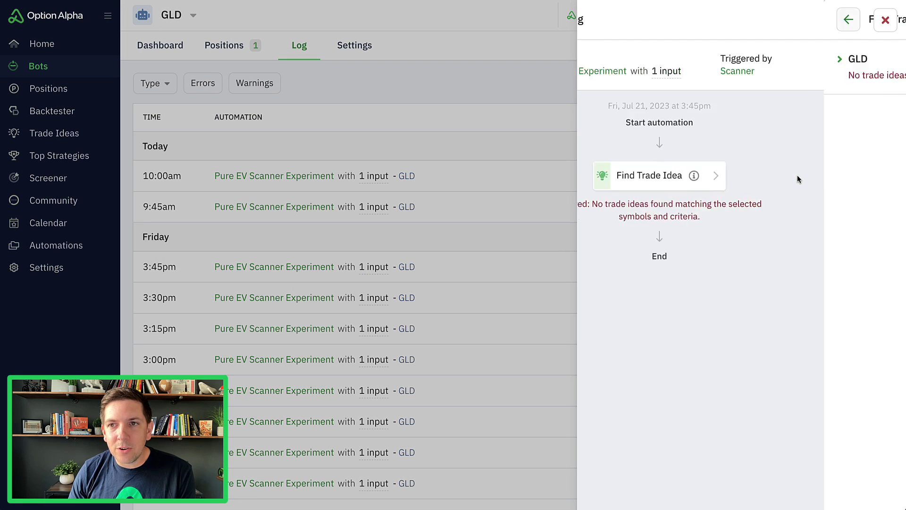
pyautogui.click(594, 60)
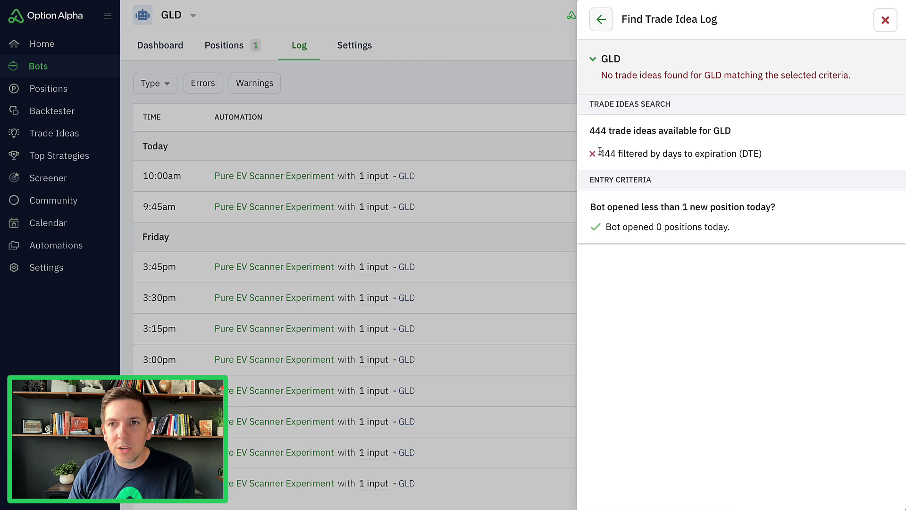
pyautogui.moveTo(600, 154); pyautogui.dragTo(777, 152)
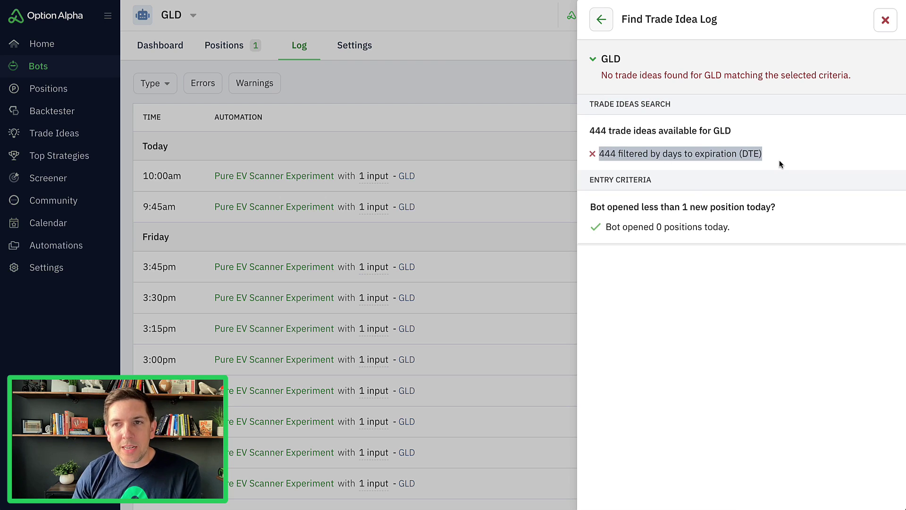
pyautogui.click(885, 21)
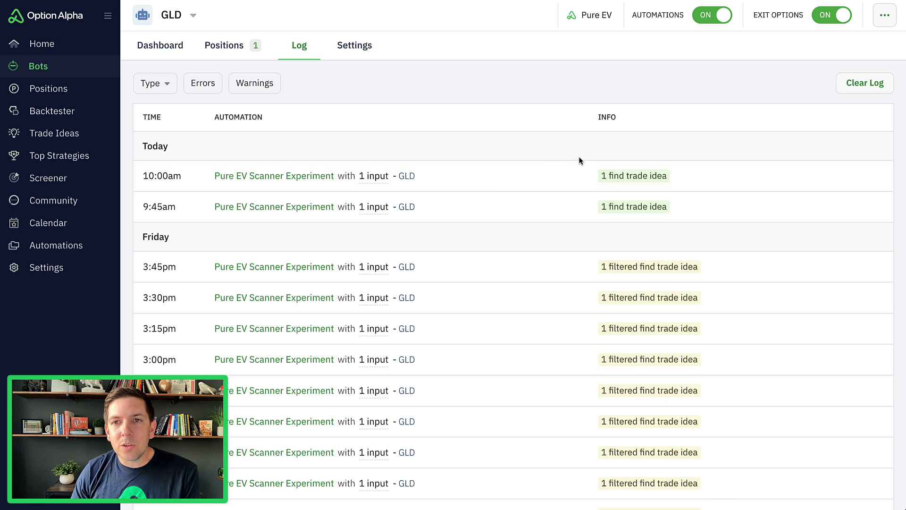
pyautogui.click(505, 176)
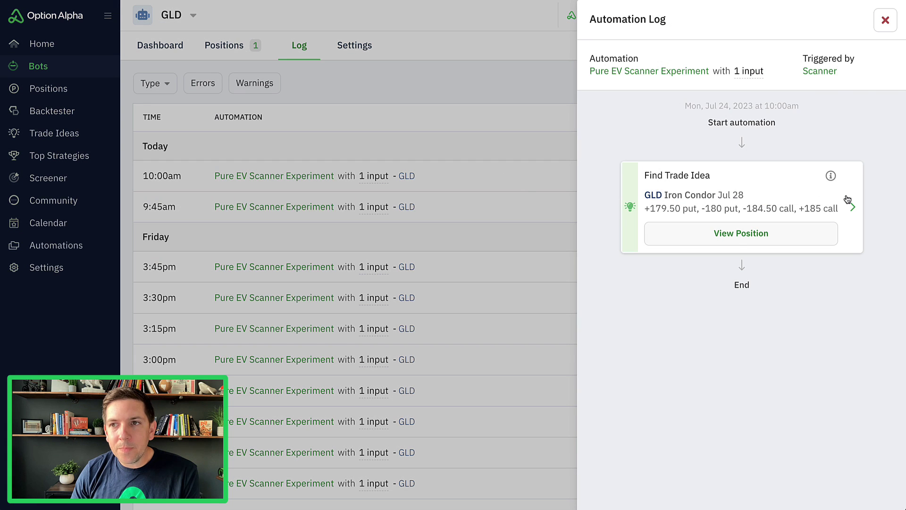
pyautogui.click(848, 199)
pyautogui.click(622, 81)
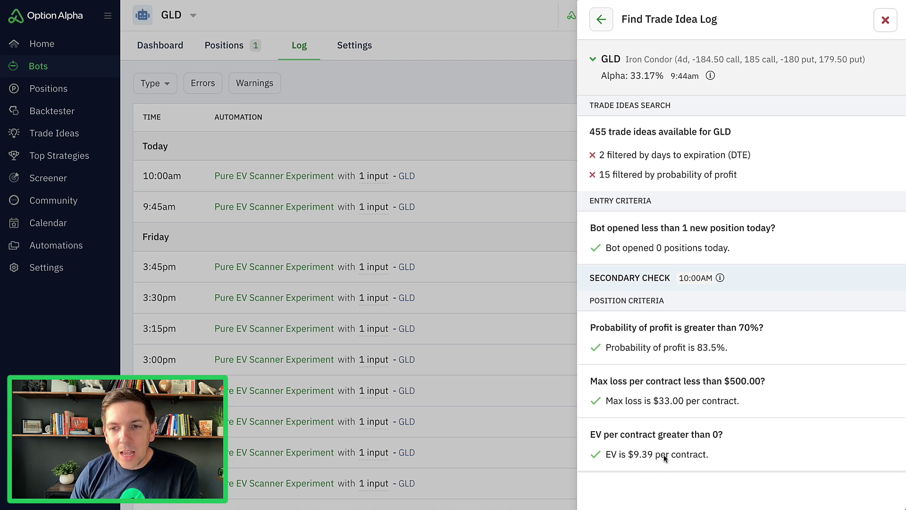
# - Review the GLD bot's Positions, including the Jul 28 Iron Condor's position details
pyautogui.click(885, 21)
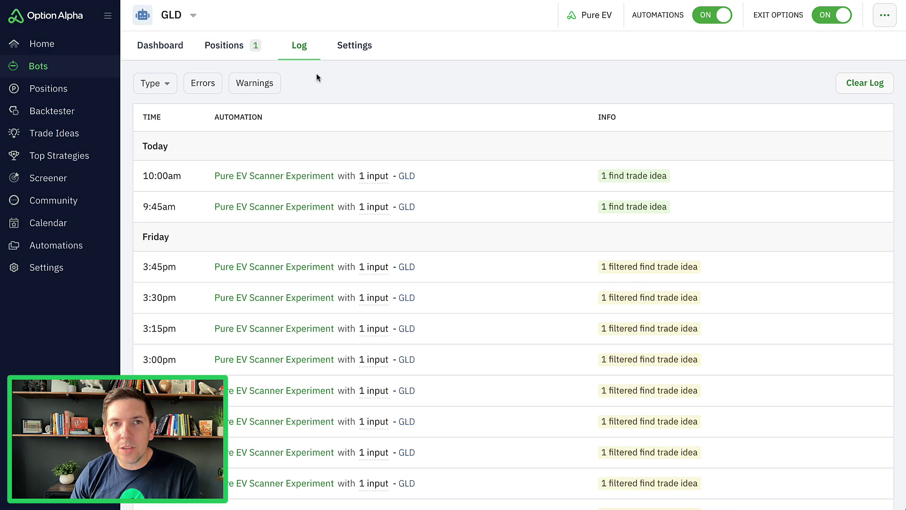
pyautogui.click(208, 44)
pyautogui.click(327, 153)
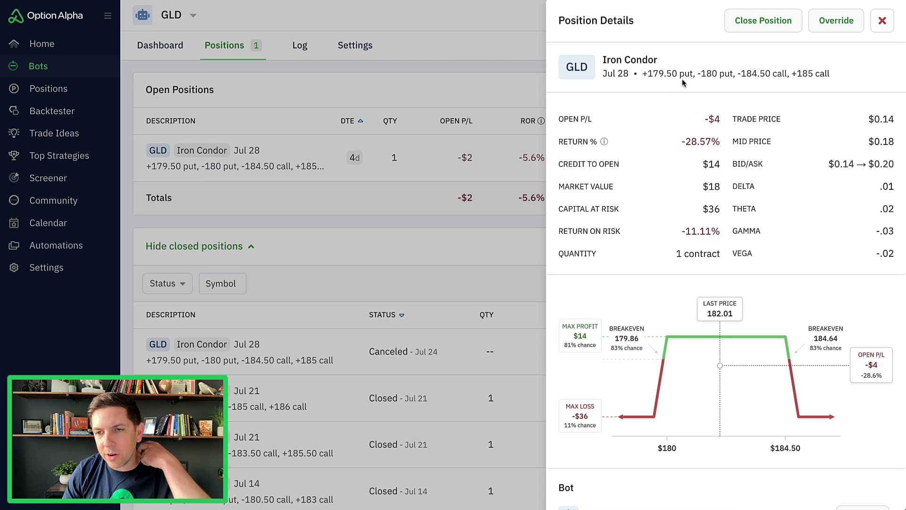
pyautogui.scroll(-7, 661, 113)
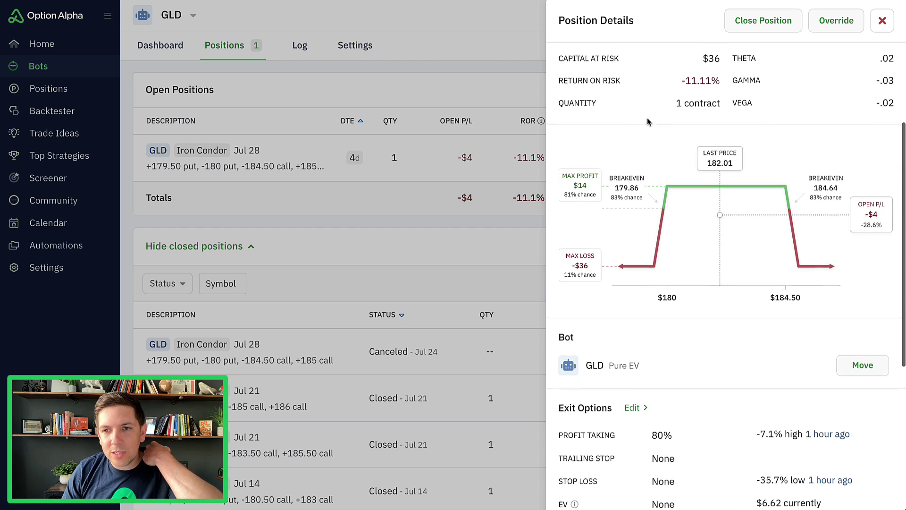
pyautogui.scroll(-1, 648, 121)
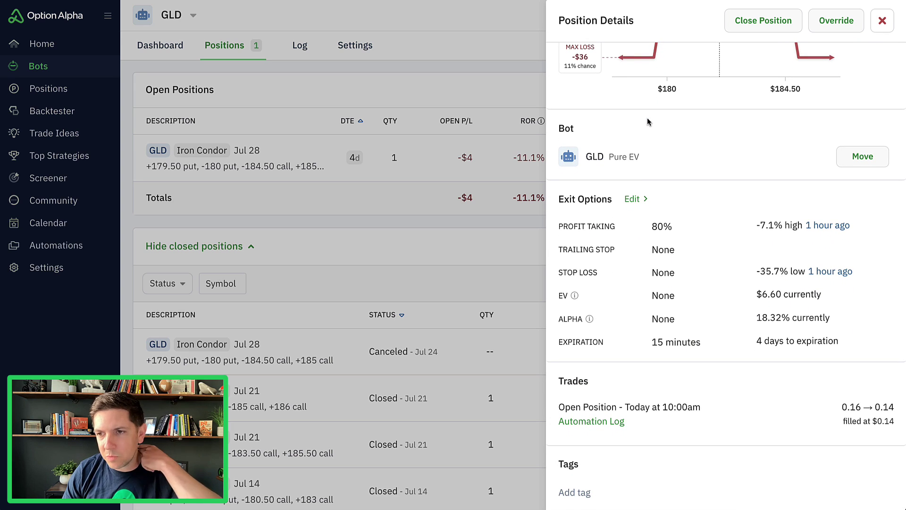
pyautogui.scroll(8, 648, 122)
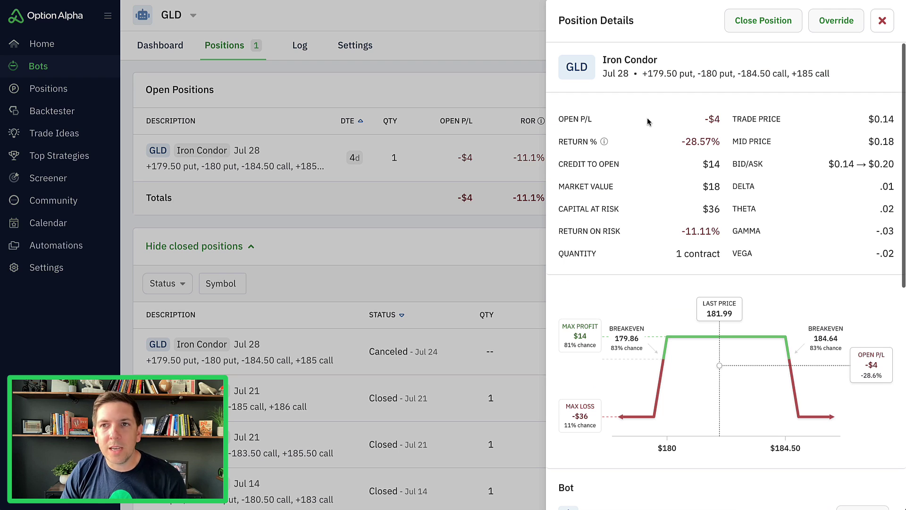
pyautogui.click(881, 22)
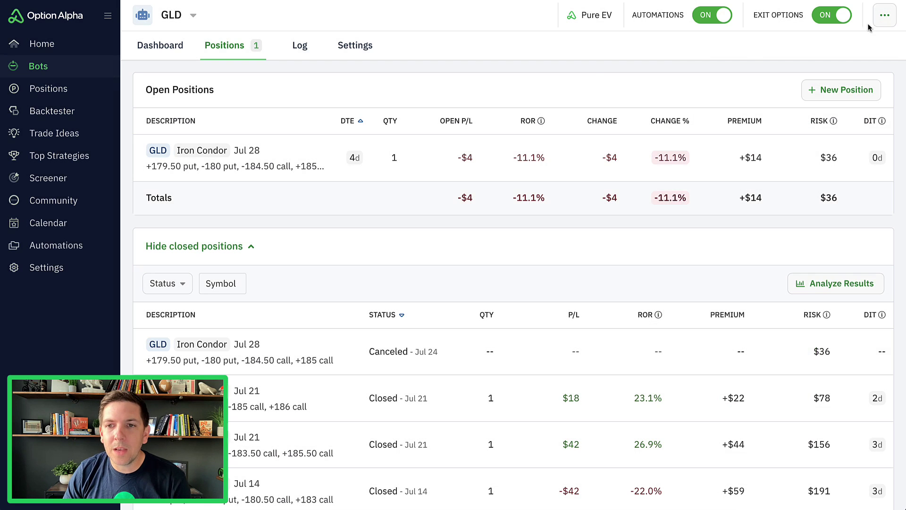
# - Return to the Pure EV bots table showing -$1,622 P/L, -3.9% return and $902 risk
pyautogui.click(80, 66)
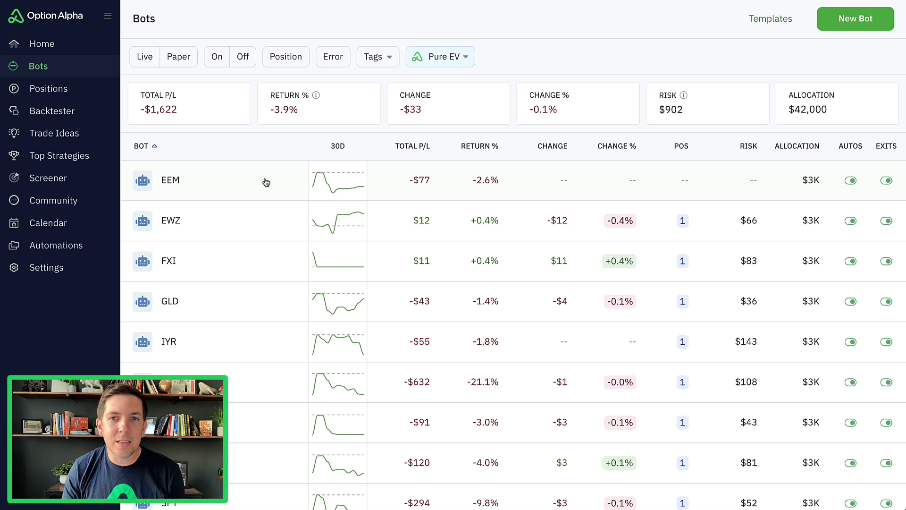
pyautogui.scroll(-5, 289, 218)
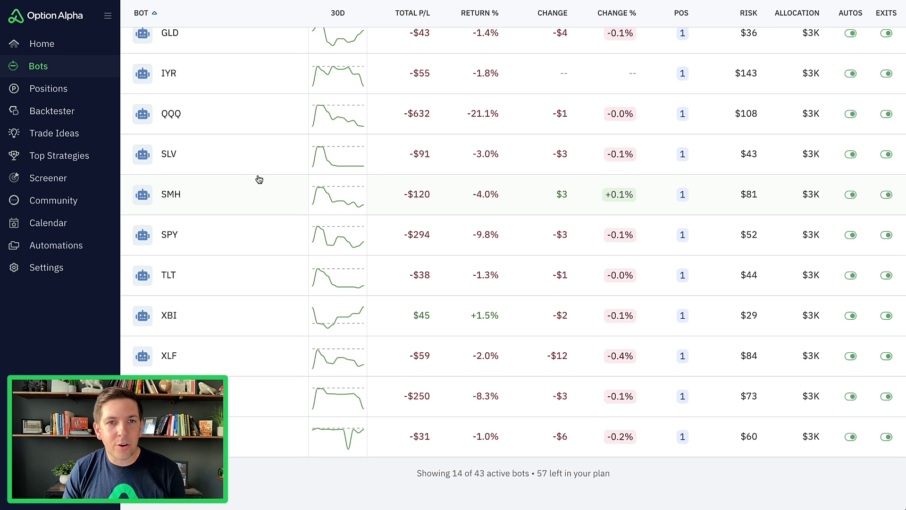
pyautogui.scroll(4, 257, 182)
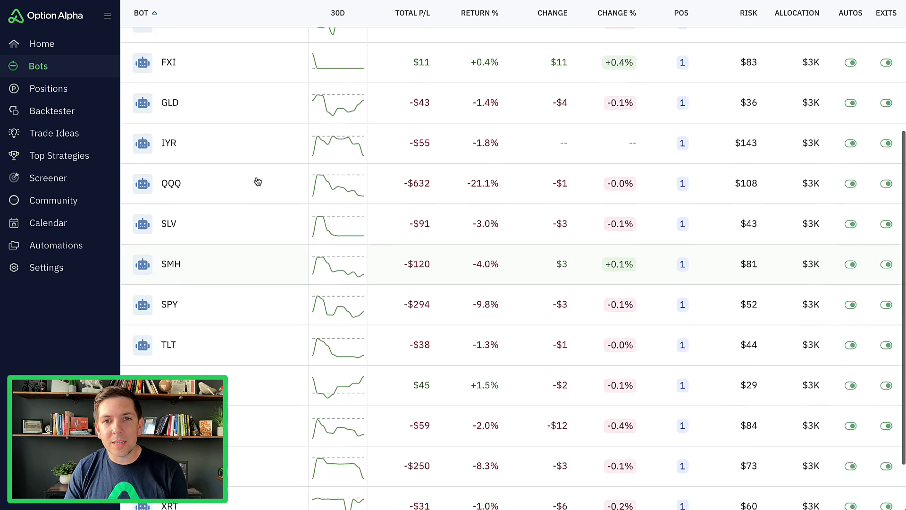
pyautogui.scroll(2, 257, 181)
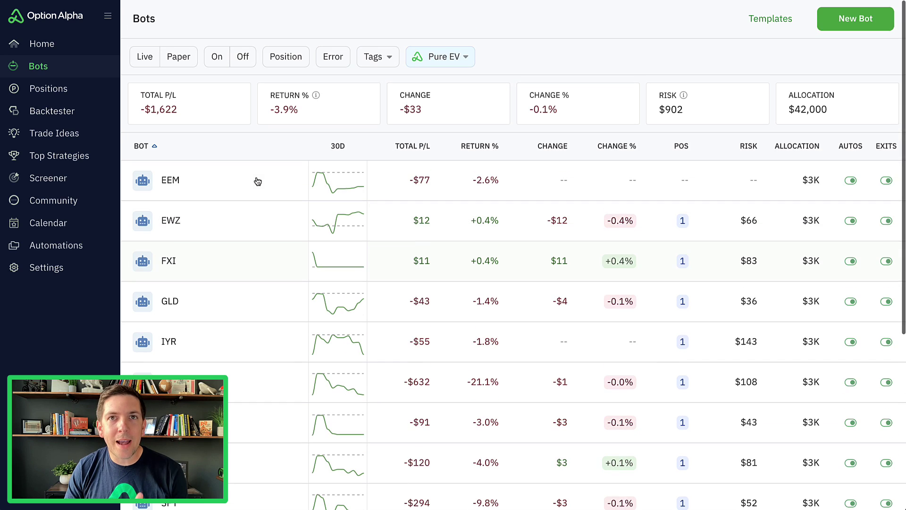